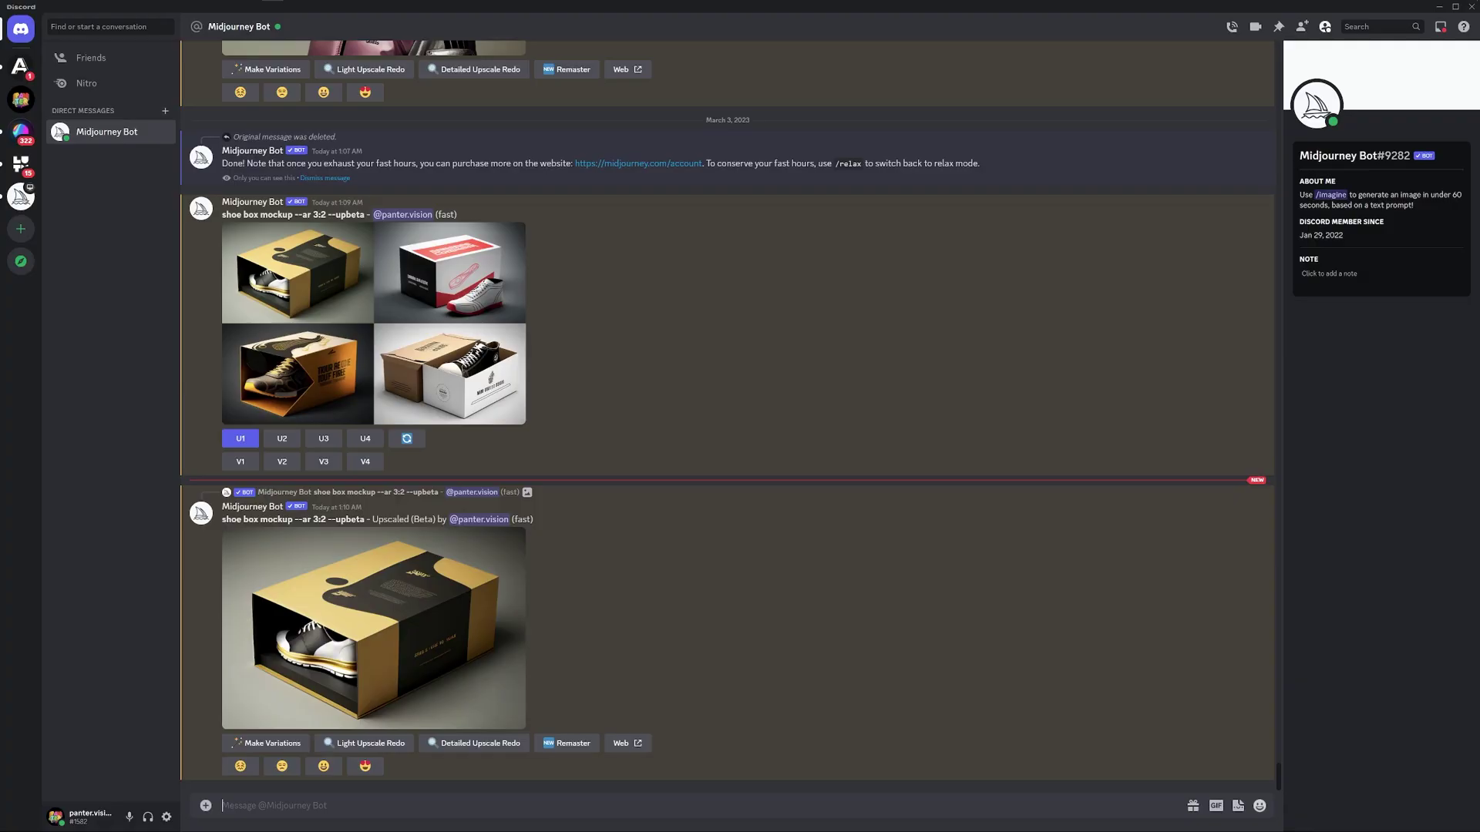
Generate 'carboard box packaging mockup --ar 3:2' with /imagine and enlarge the resulting four-image grid
type("/img")
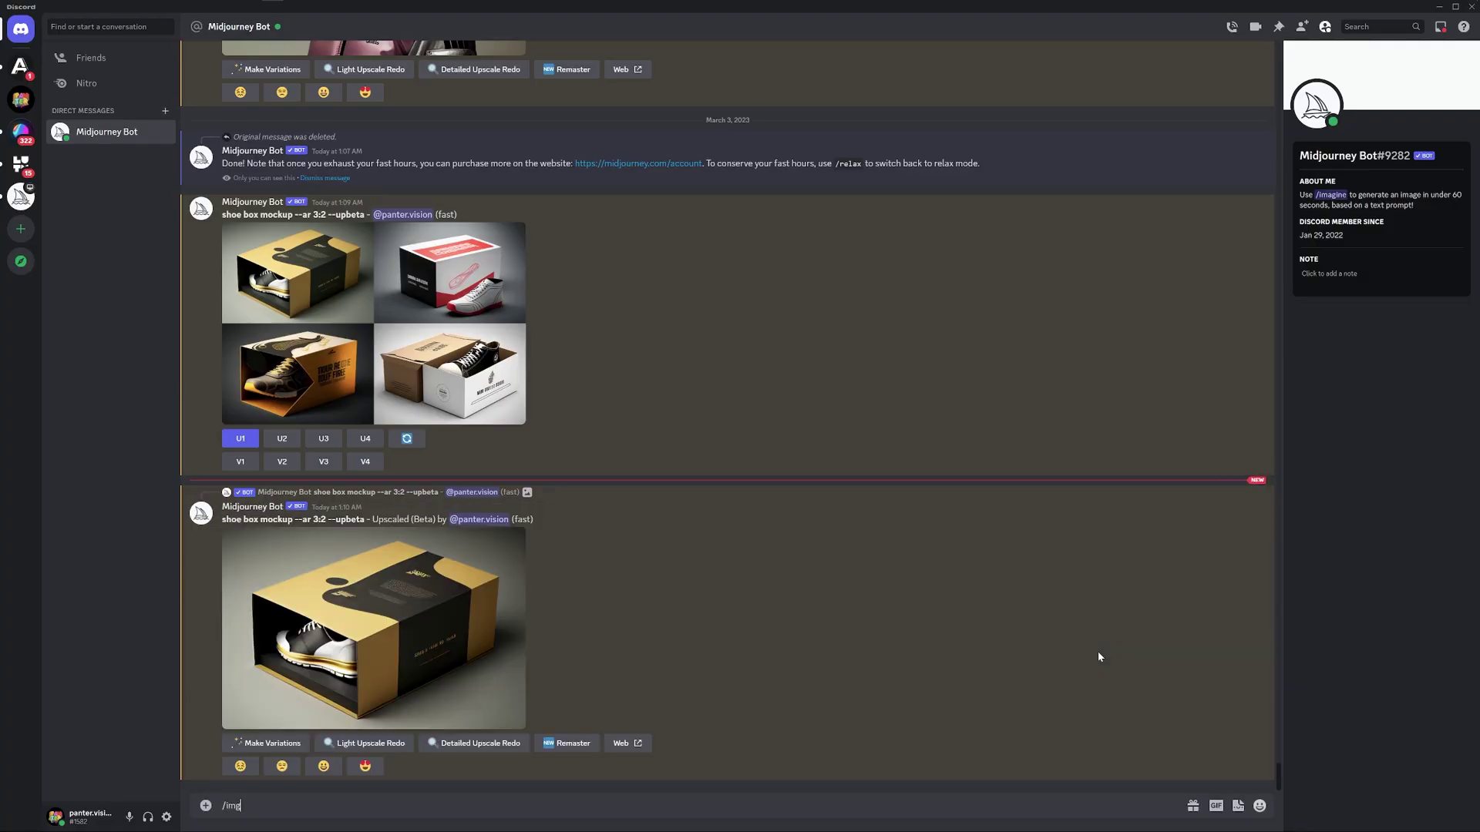
key("Tab")
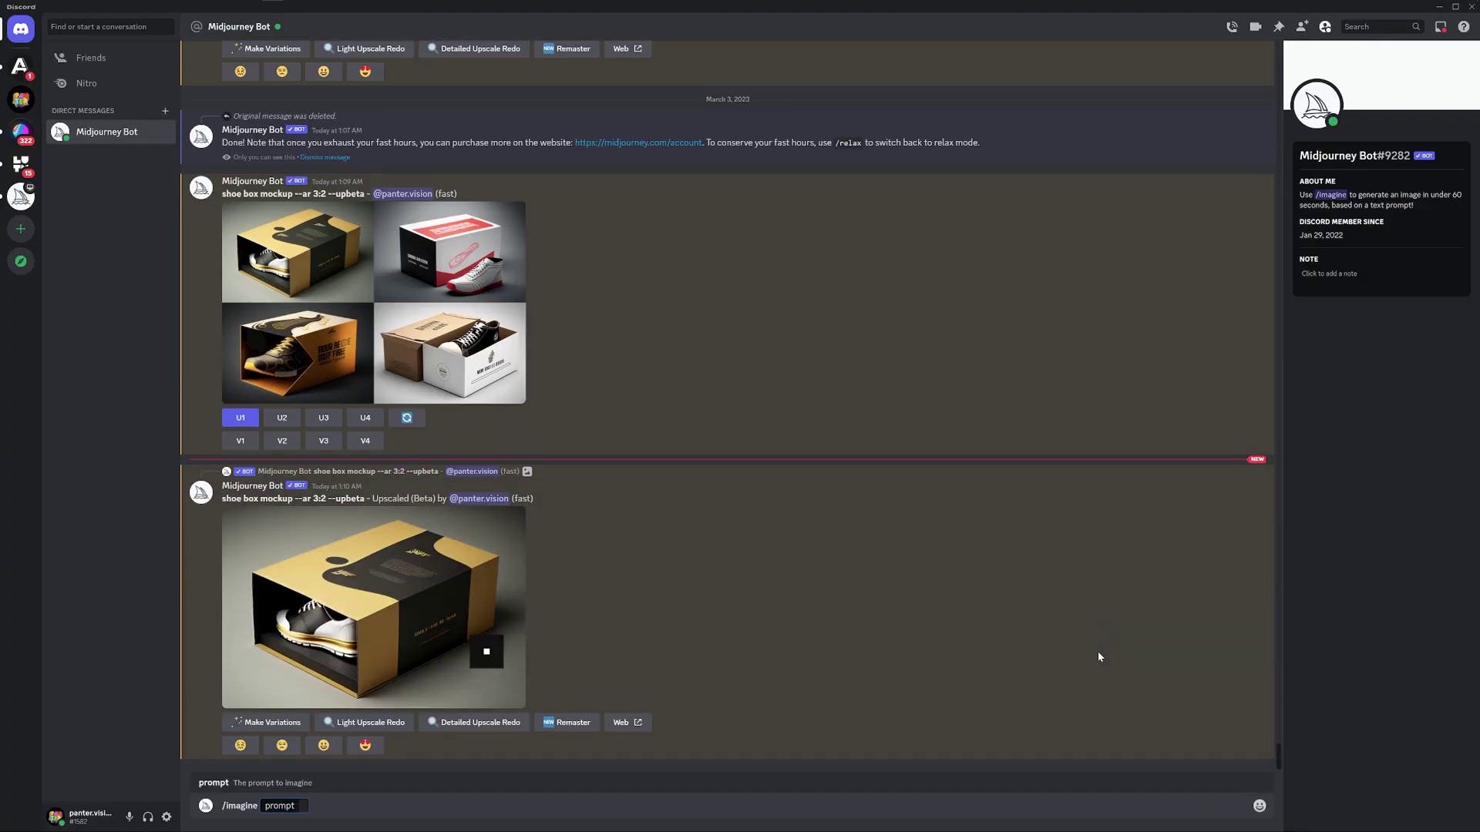
type("carboard box packaging mockup")
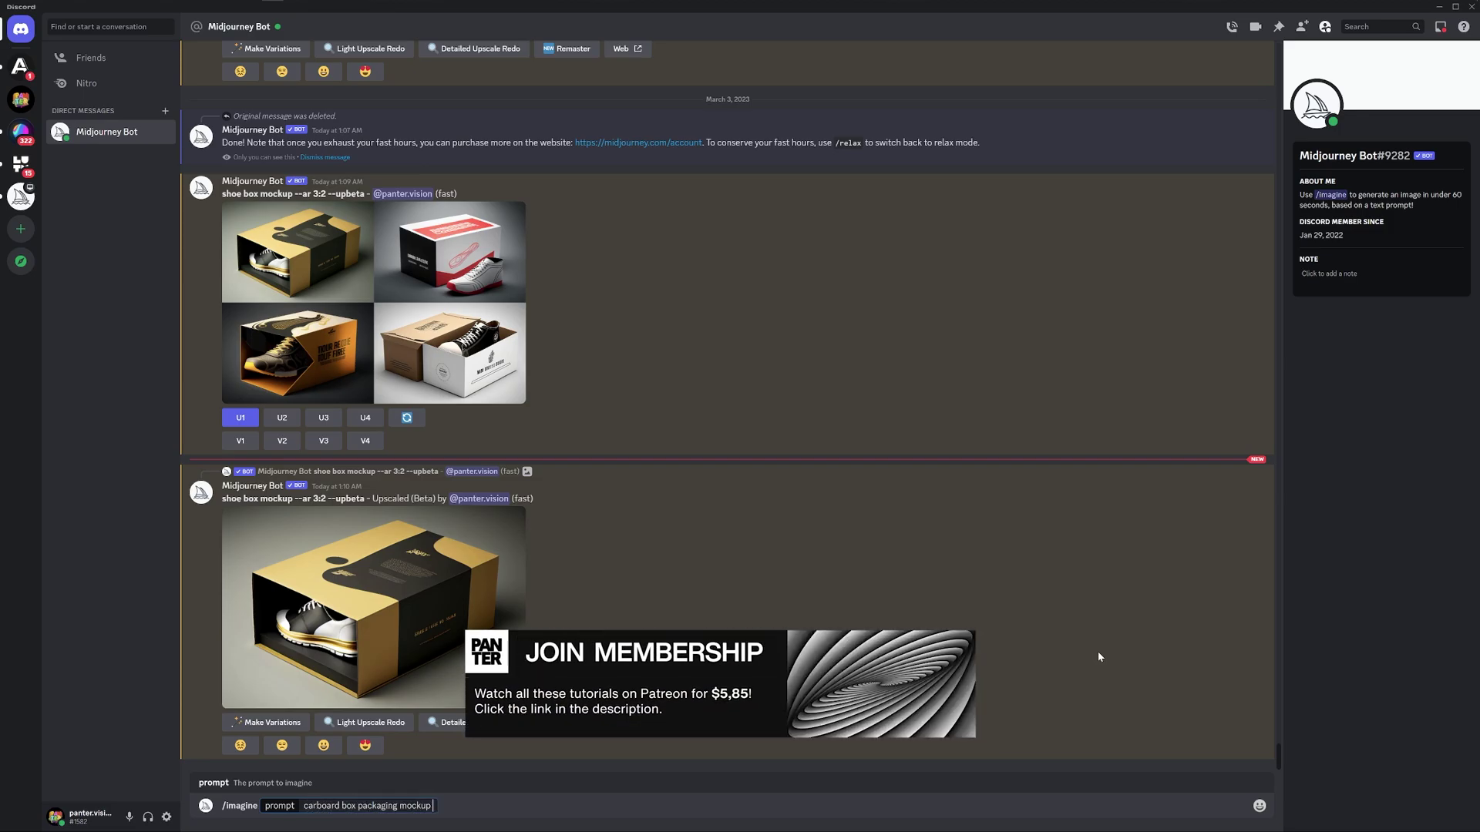
type(" --ar")
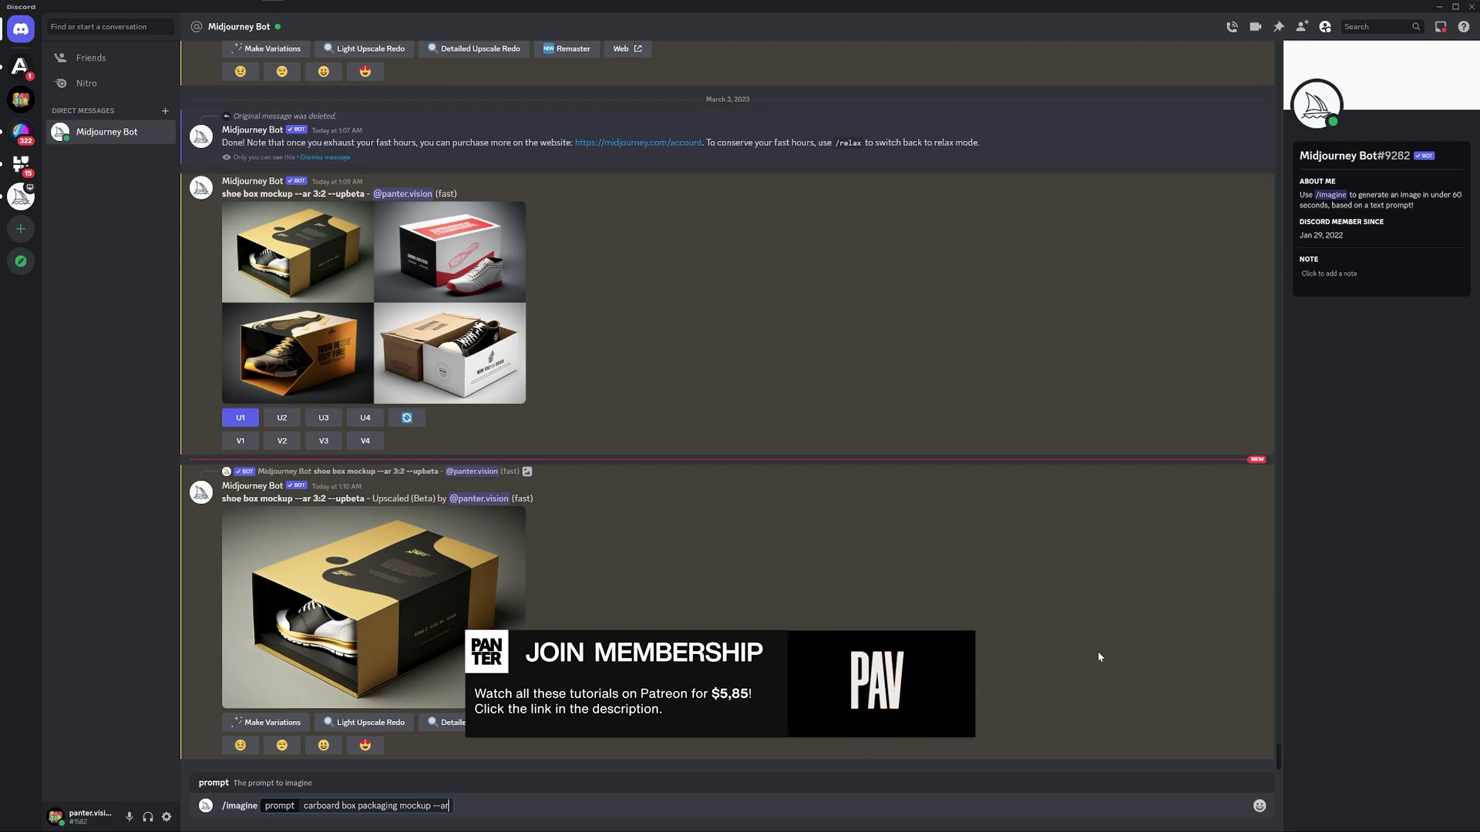
type(" 3:2")
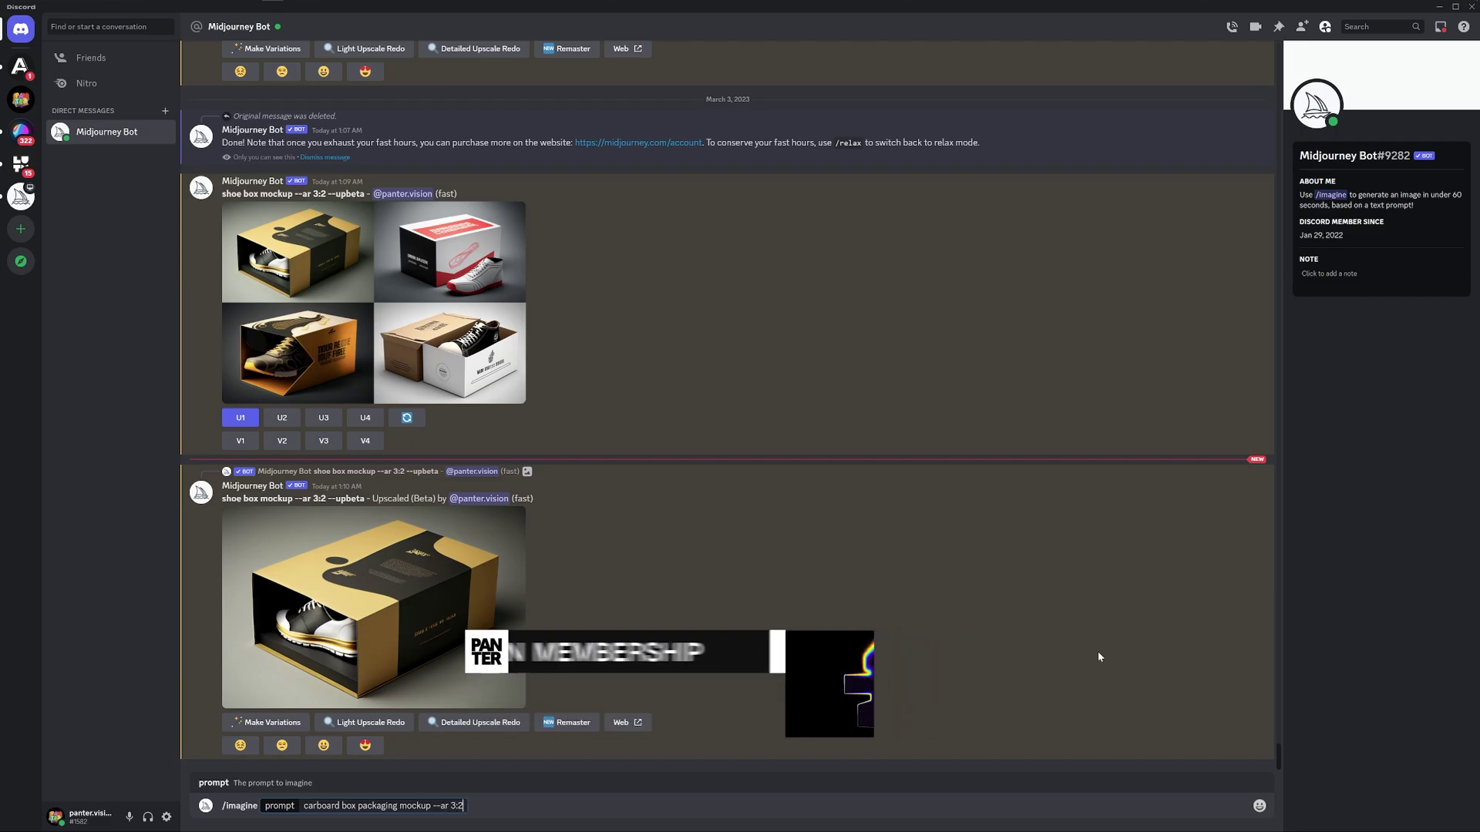
key("Return")
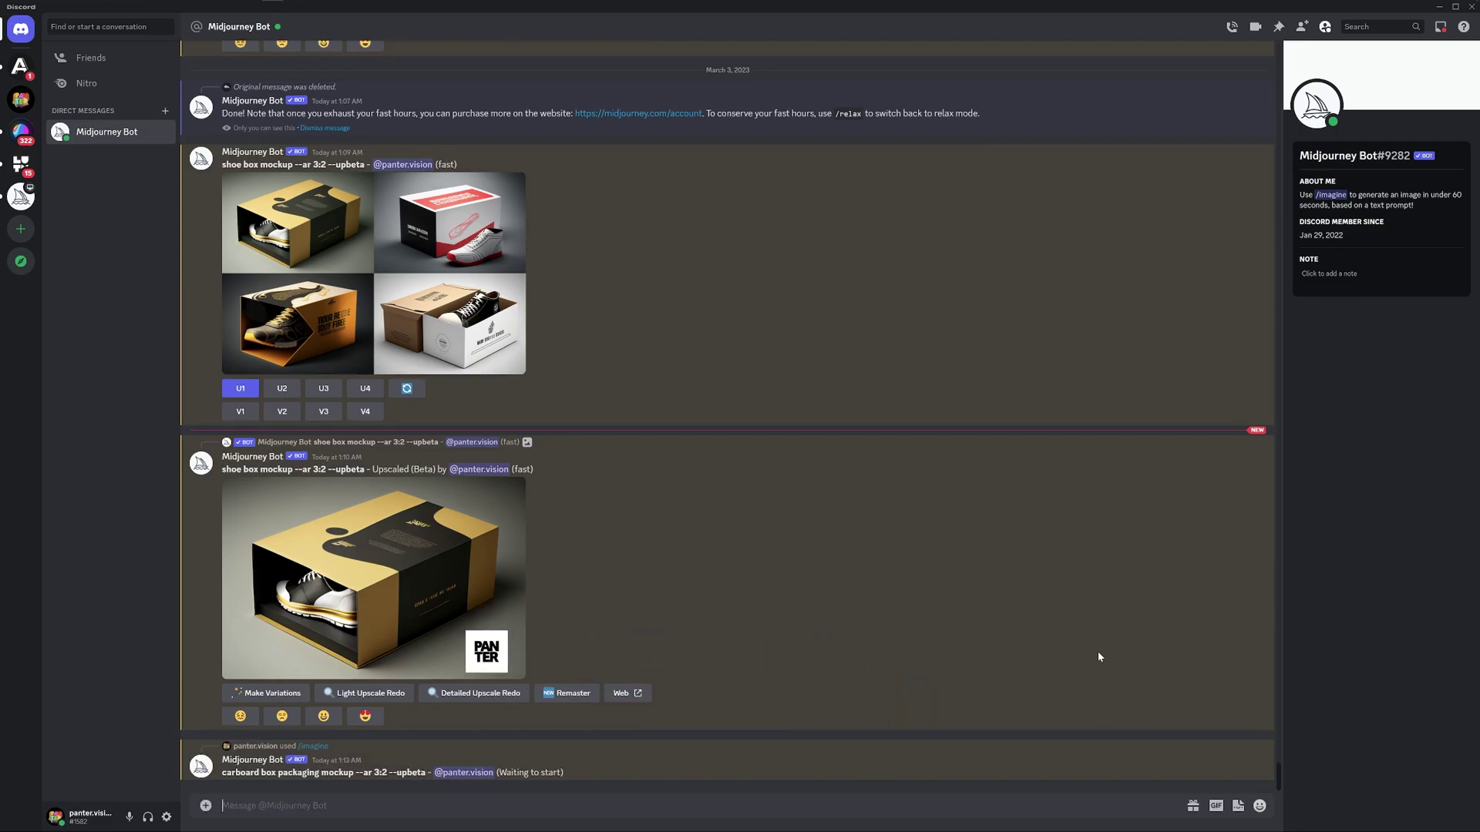
left_click(414, 602)
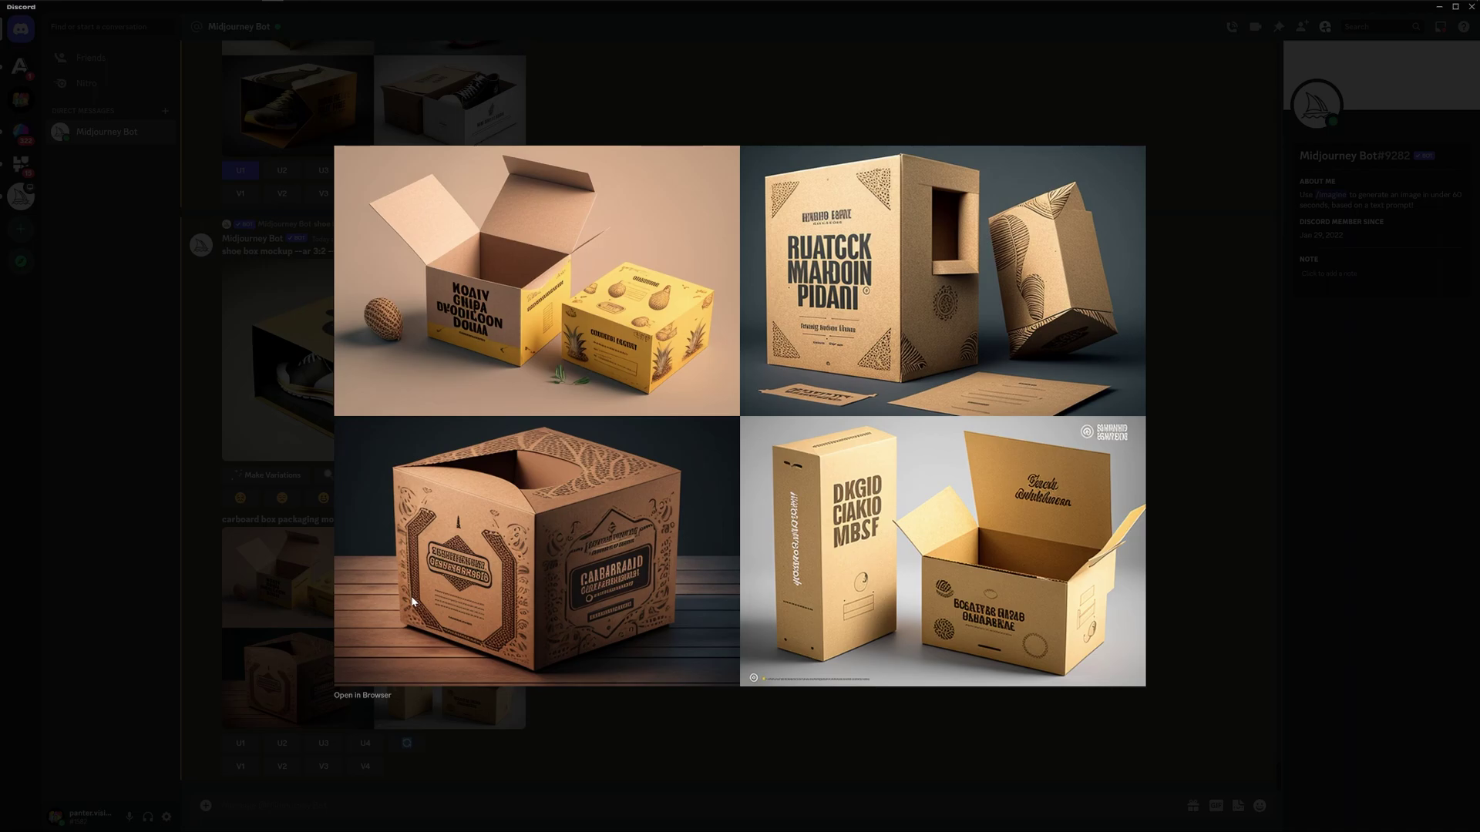
Send the /imagine prompt 'cardboard box mockup, clean' to Midjourney
left_click(633, 732)
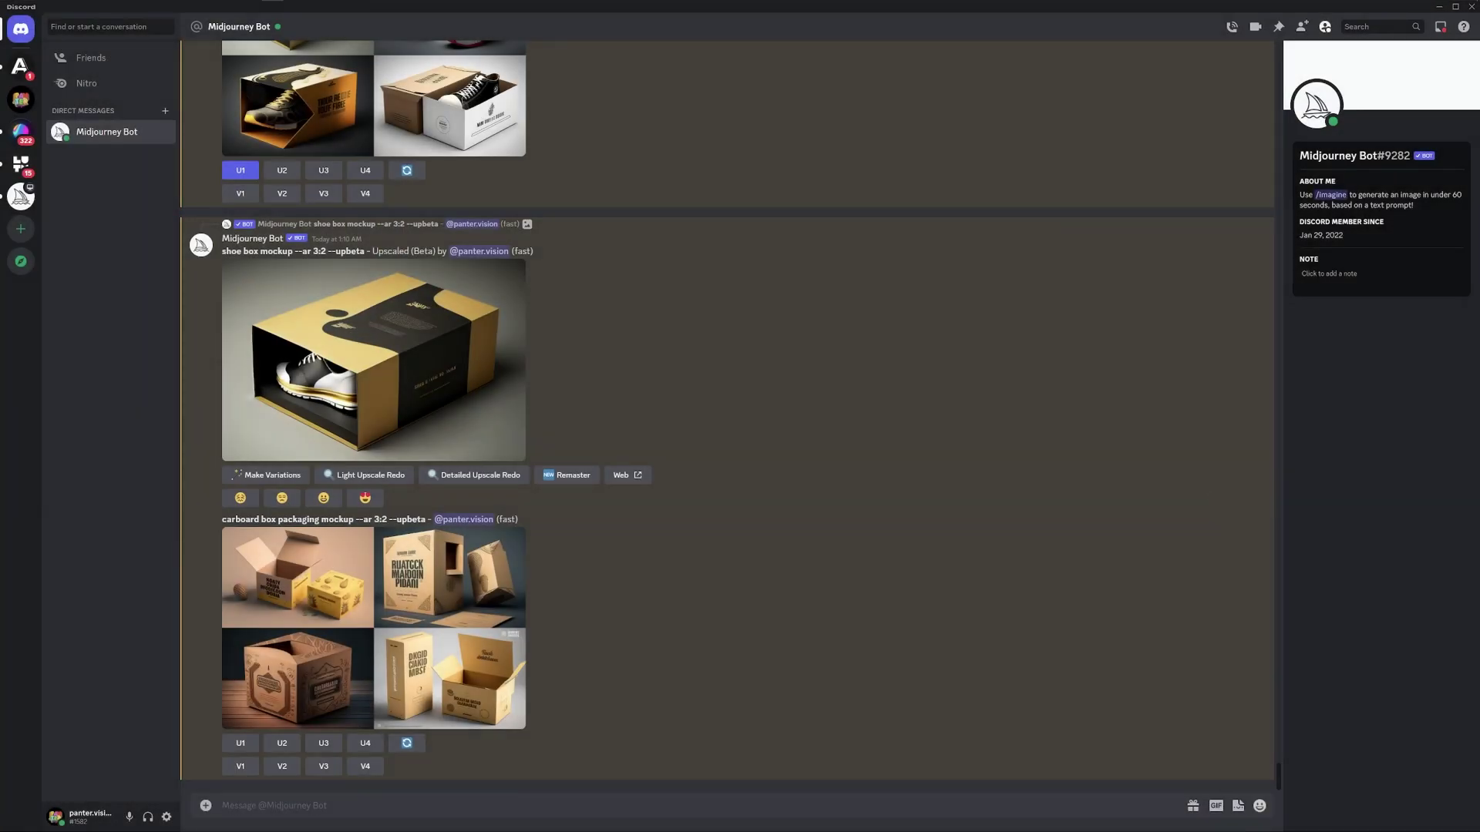
type("/imagine")
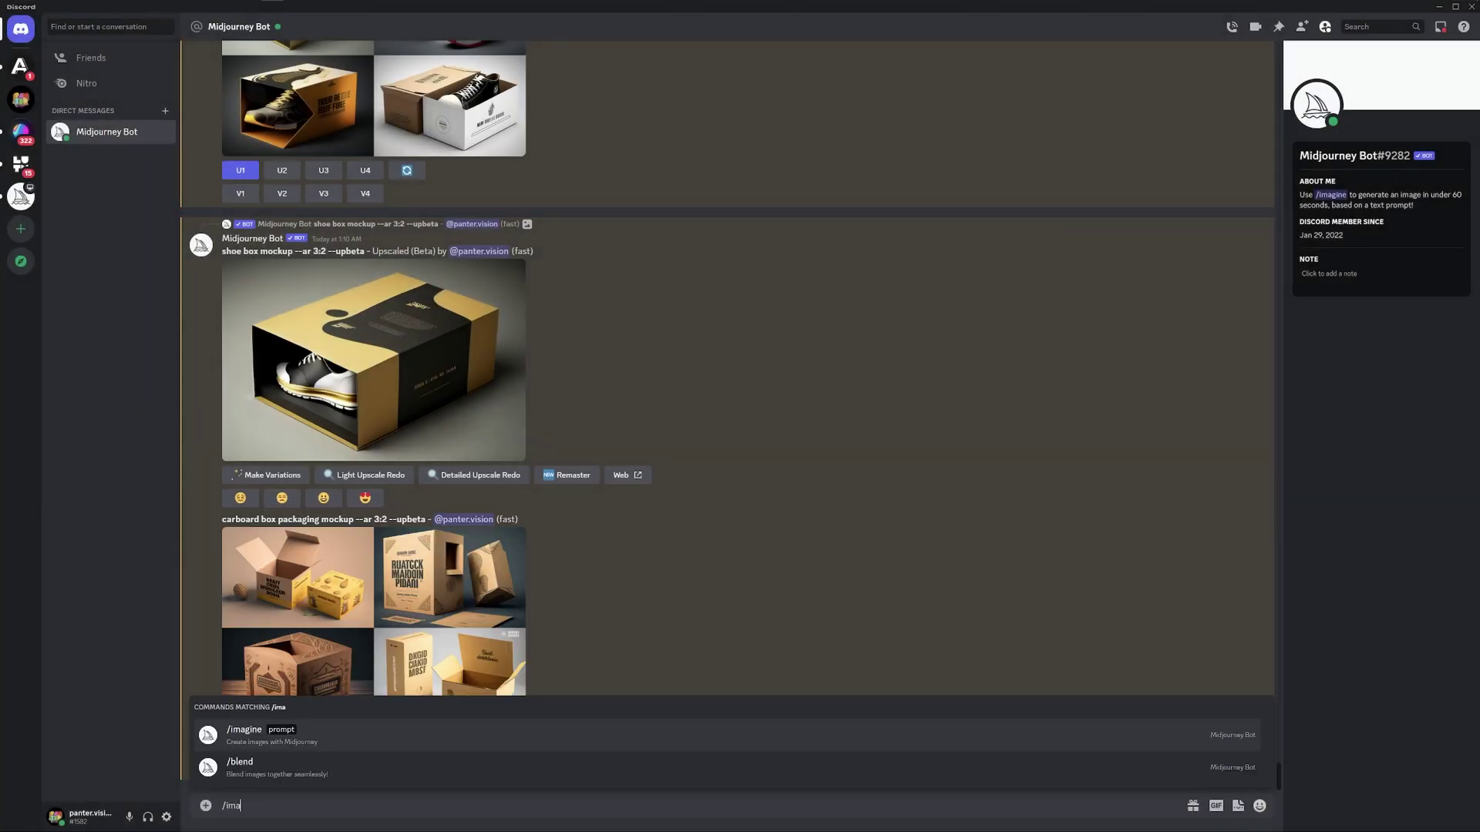
key("Tab")
type("cardboa")
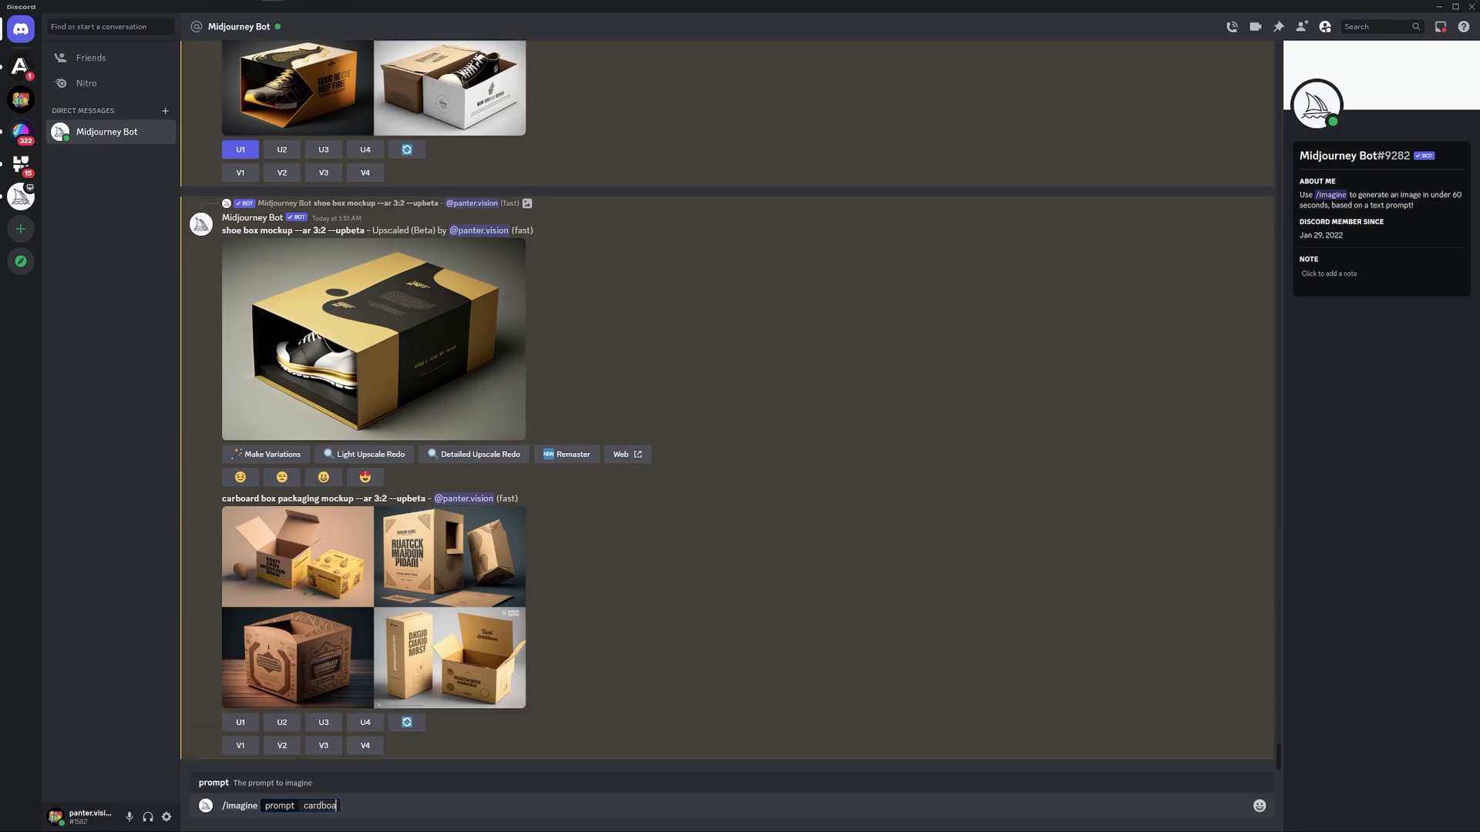
type("rd box mockup, clean")
key("Return")
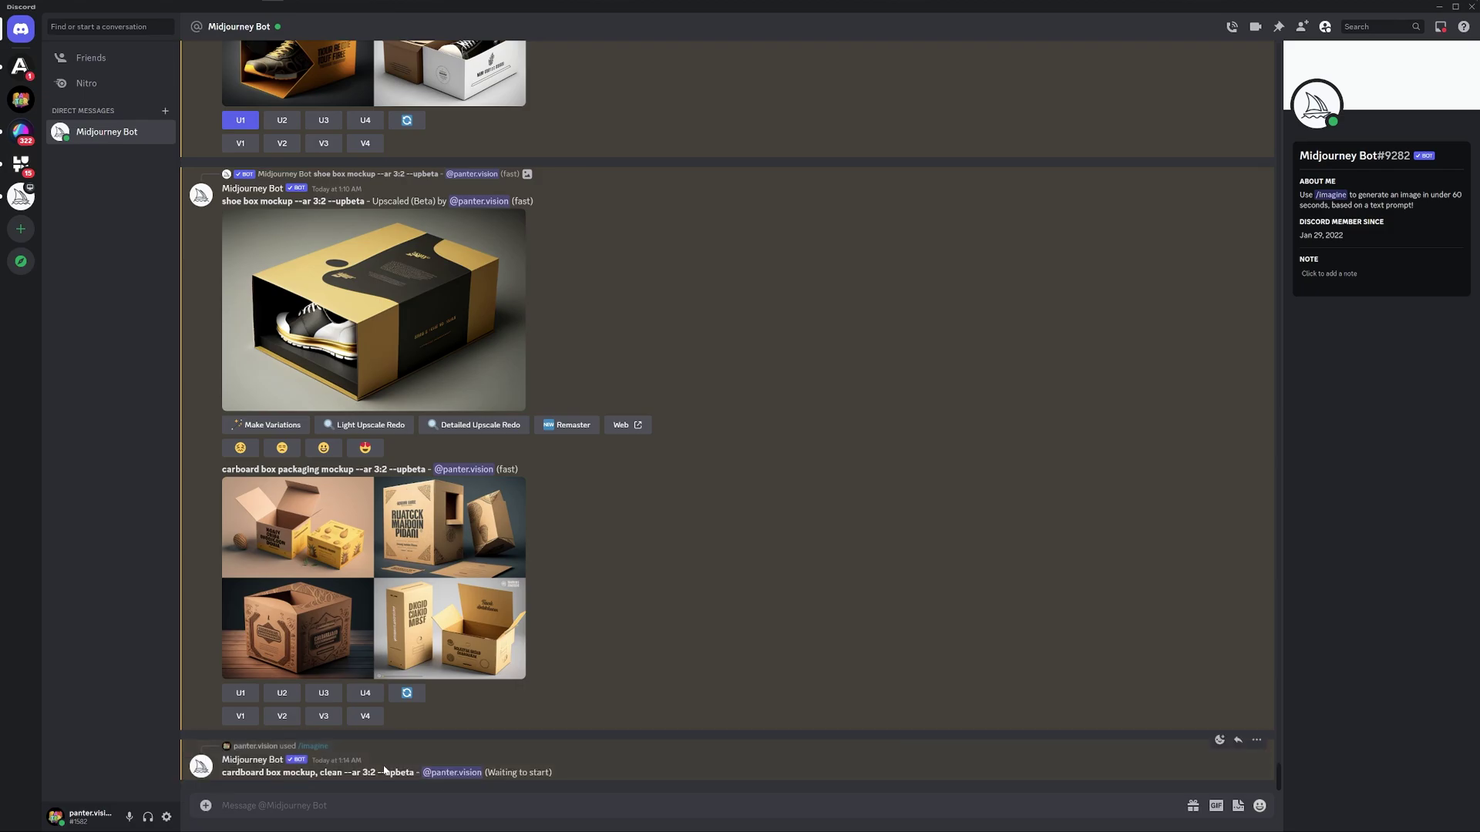
Resend the copied prompt with 'clean' replaced by 'blank'
left_click_drag(221, 772, 376, 772)
key("ctrl+c")
type("/i")
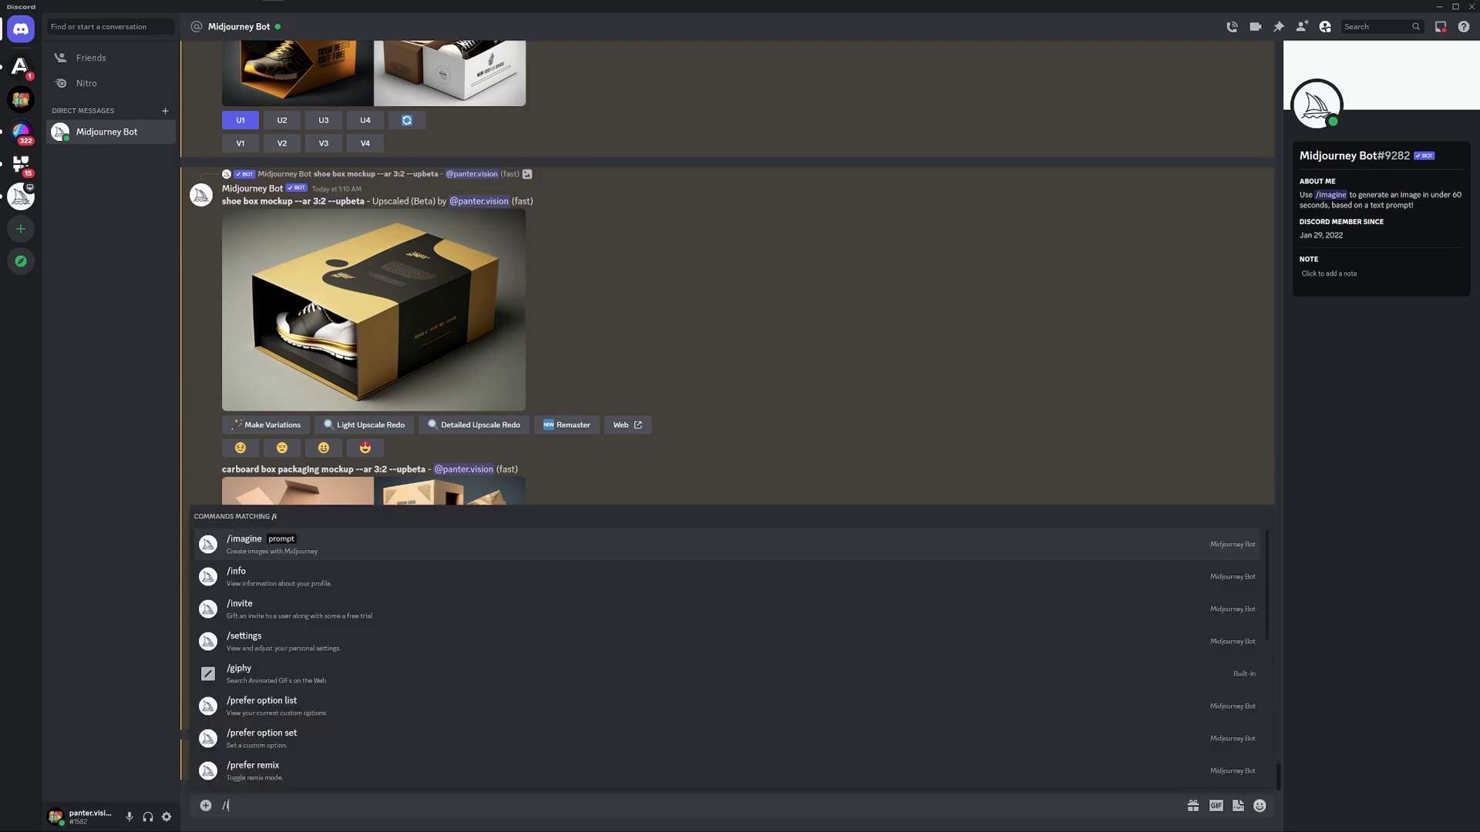
key("Tab")
key("ctrl+v")
key("BackSpace")
key("BackSpace")
key("BackSpace")
key("BackSpace")
key("BackSpace")
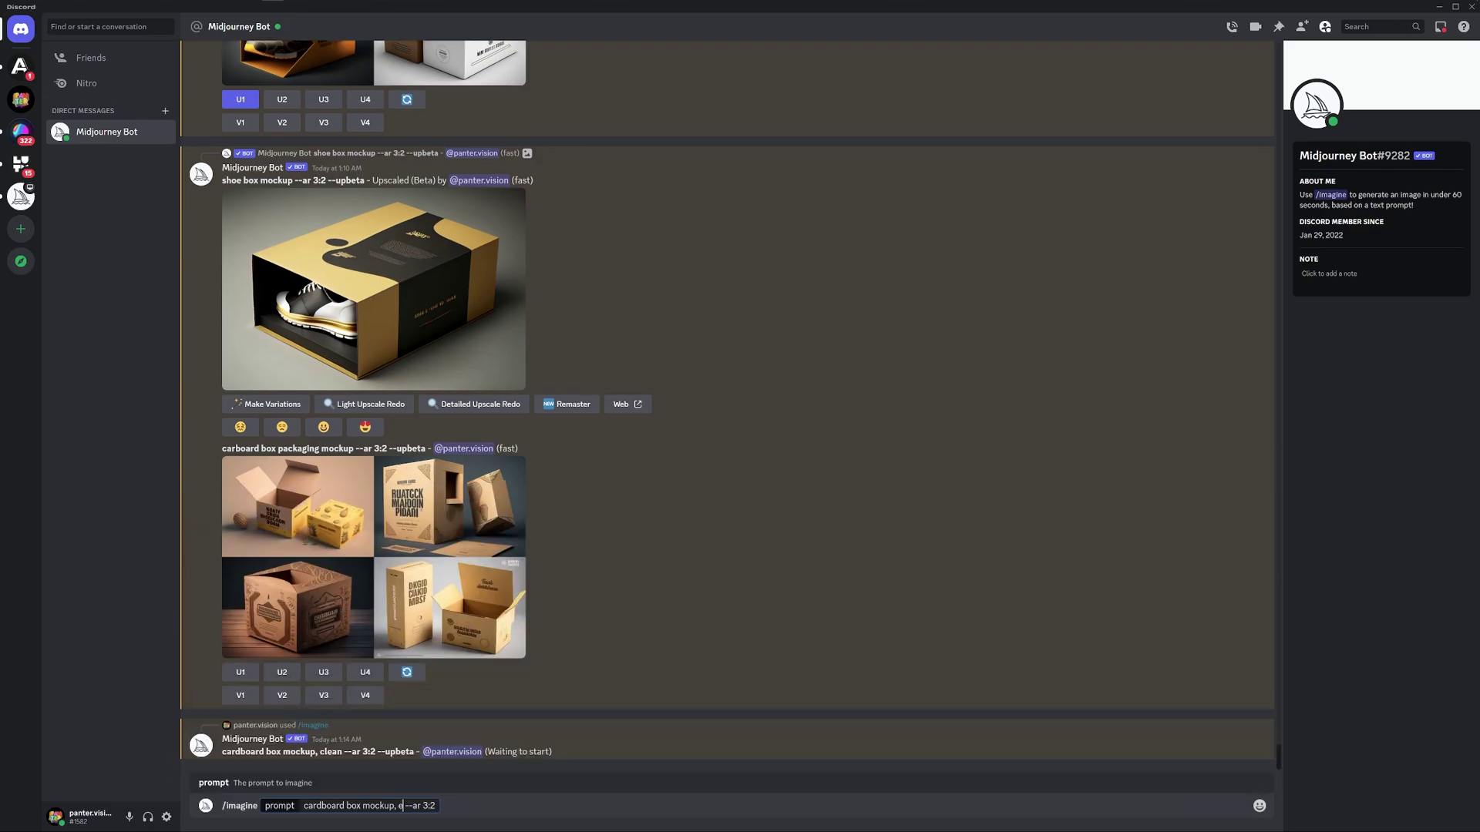
type("blank")
key("Return")
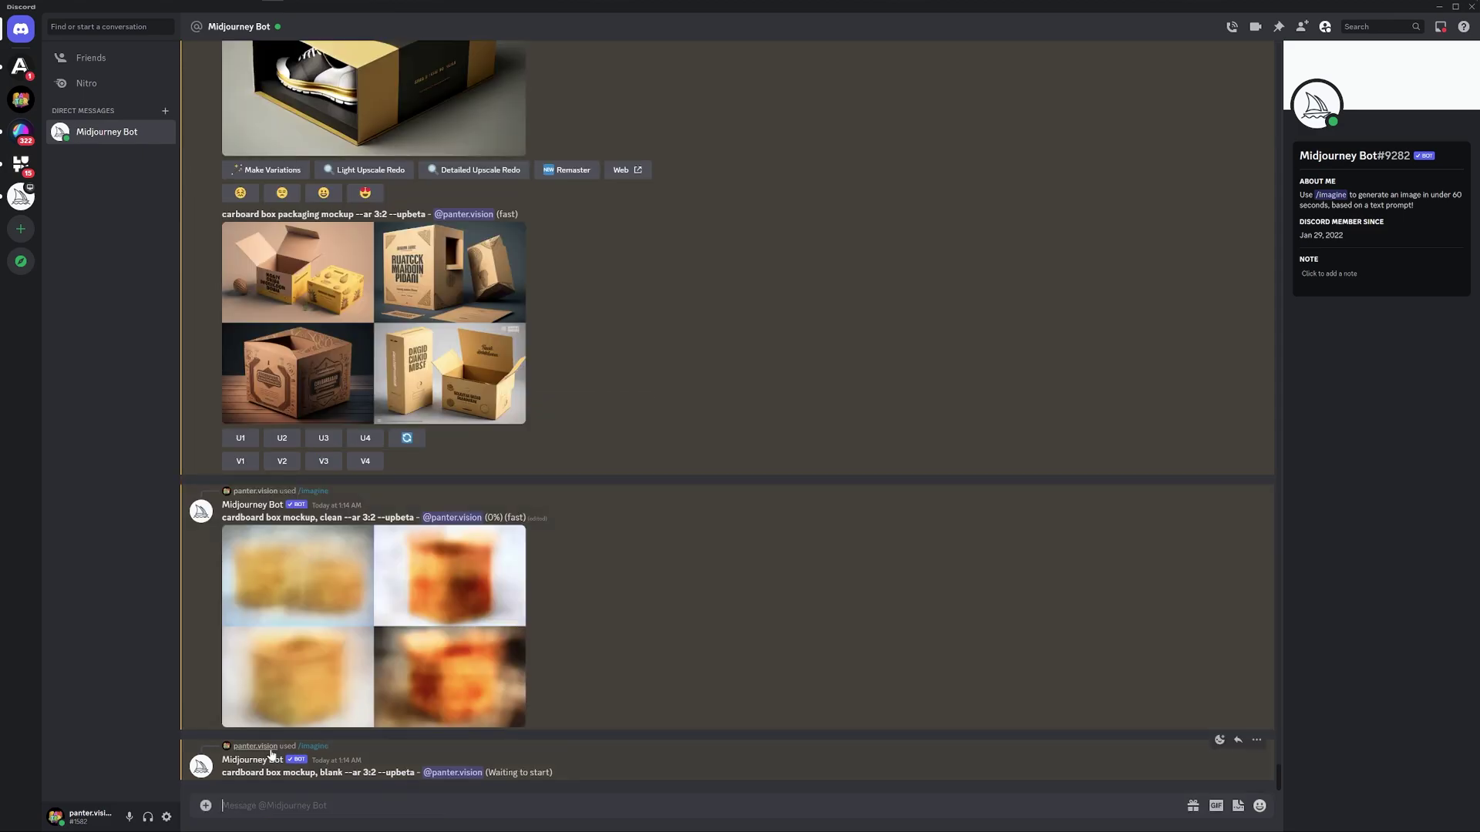
Start a new /imagine prompt containing the copied words 'cardboard box mockup'
left_click_drag(222, 517, 314, 518)
key("ctrl+c")
type("/imagin")
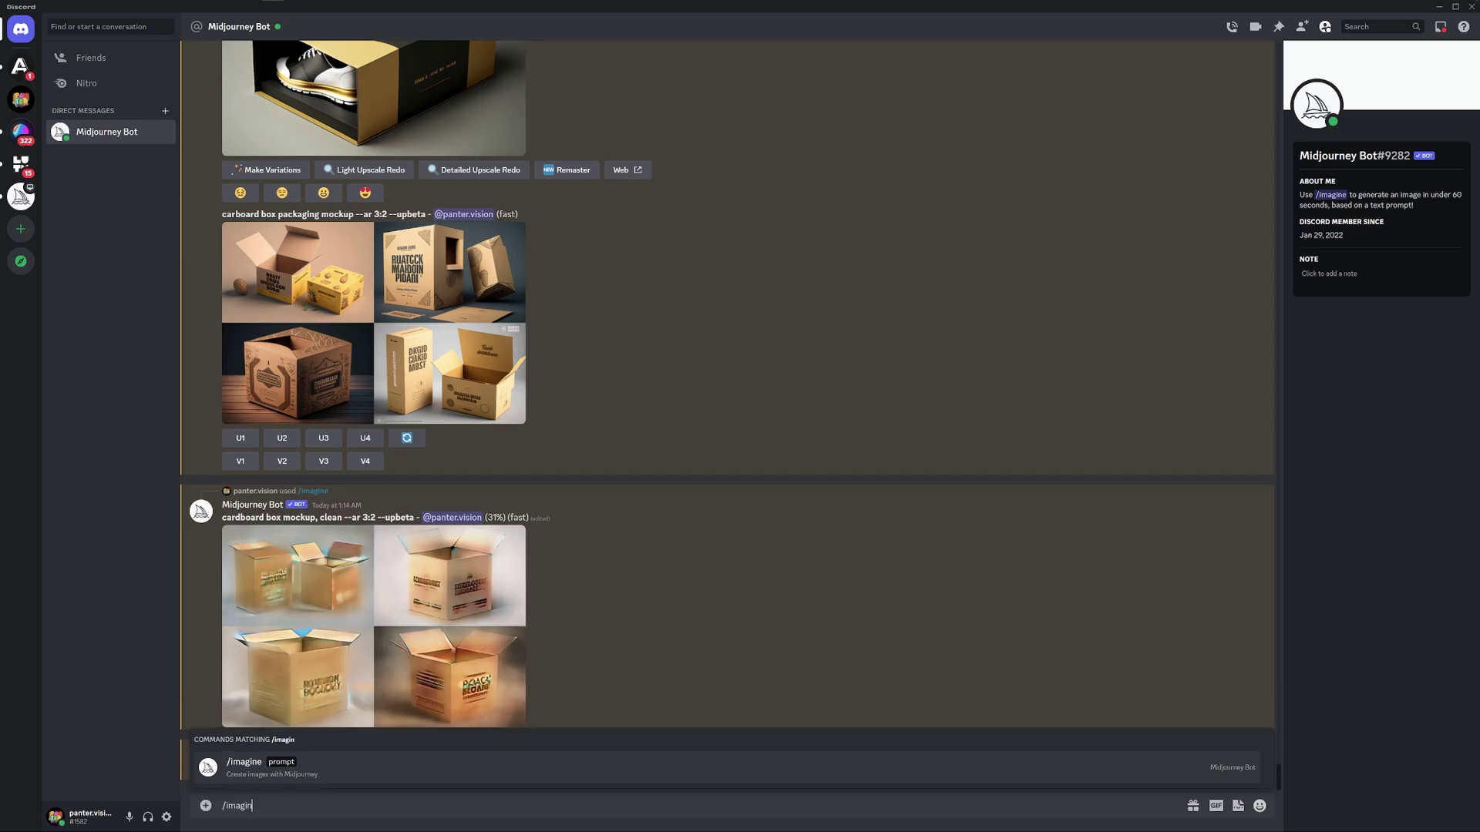
key("Tab")
key("ctrl+v")
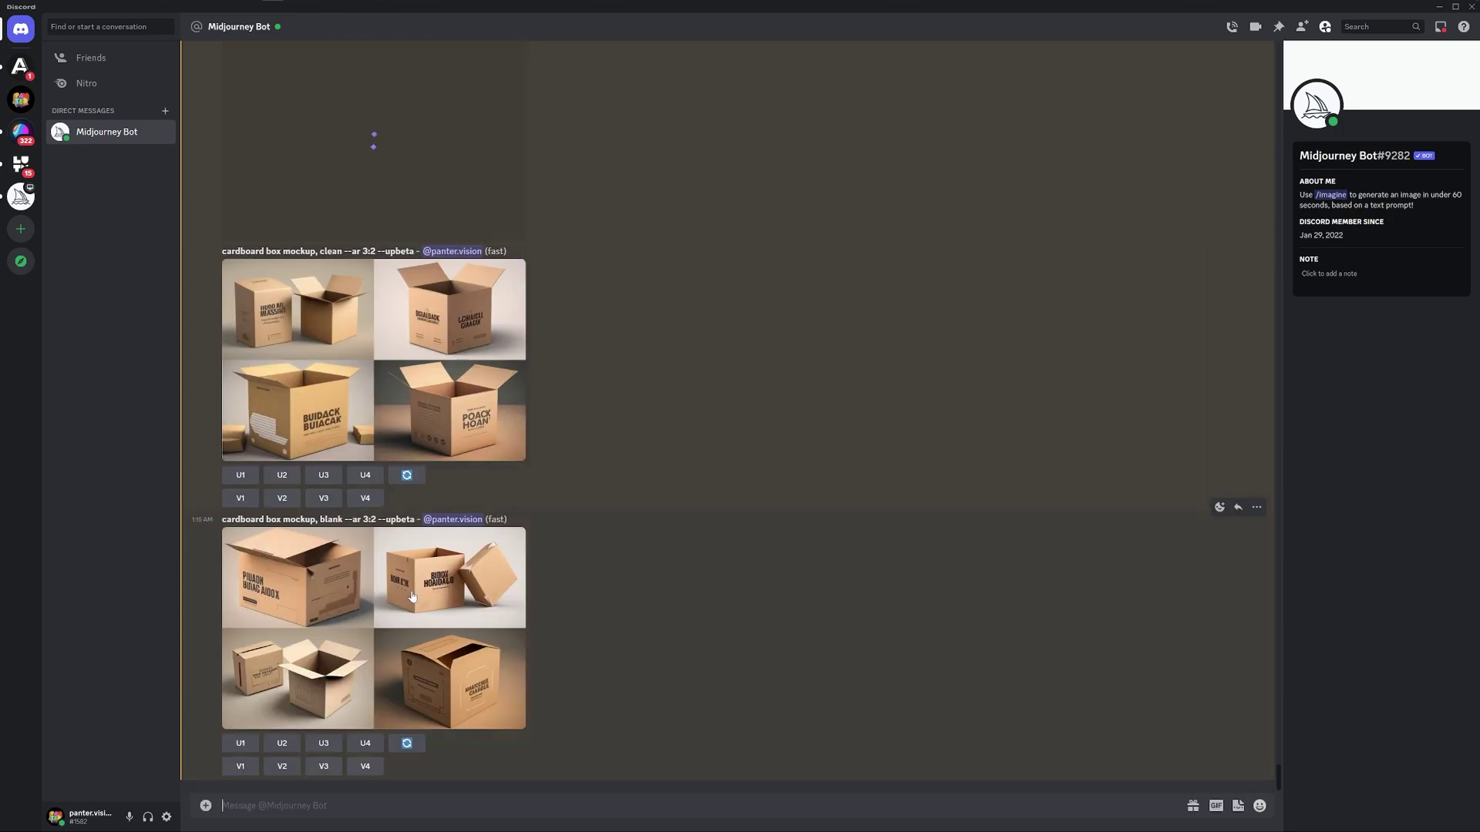
left_click(413, 595)
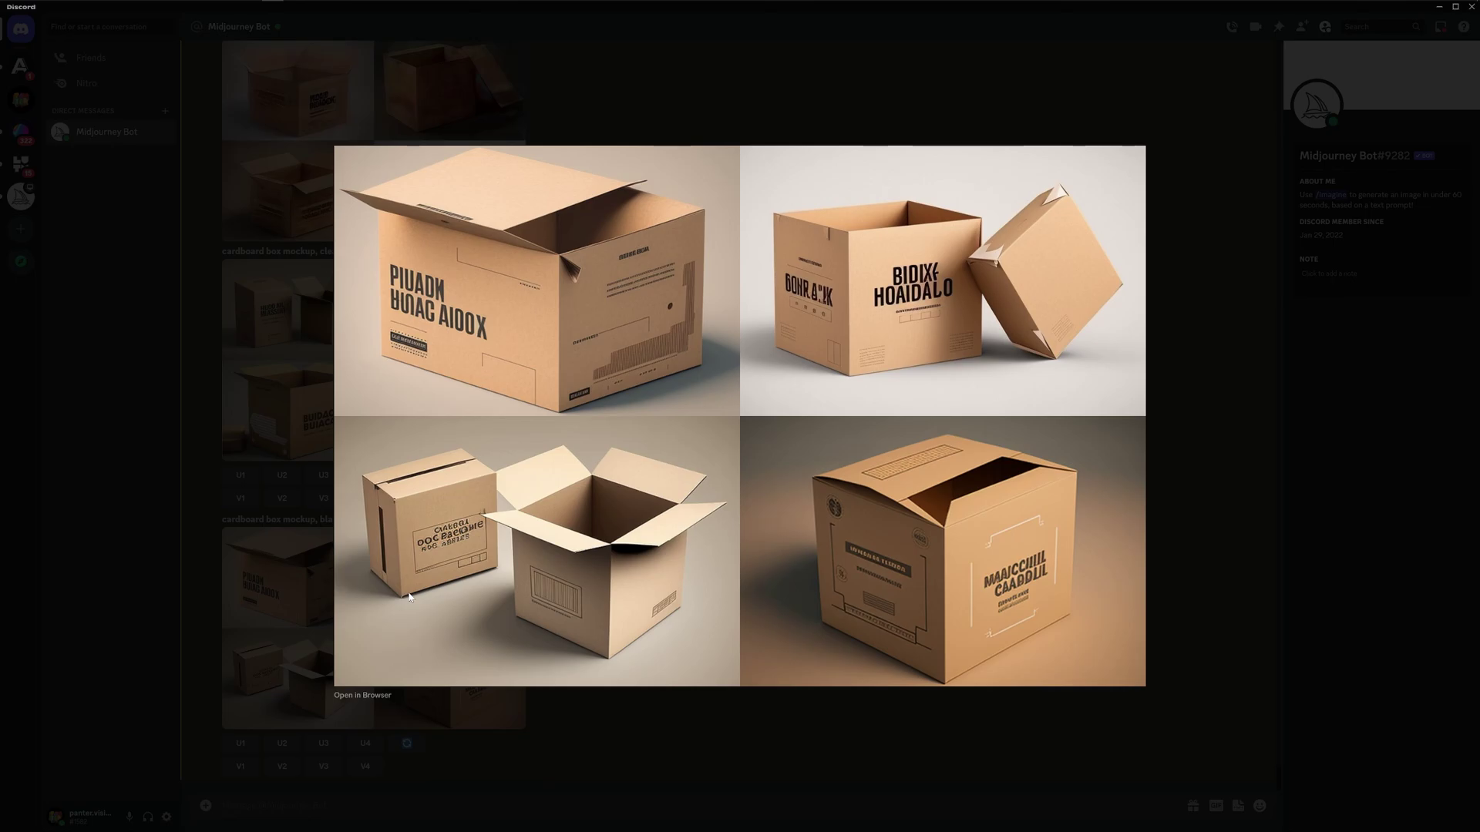
left_click(300, 588)
scroll(355, 477, "up", 1)
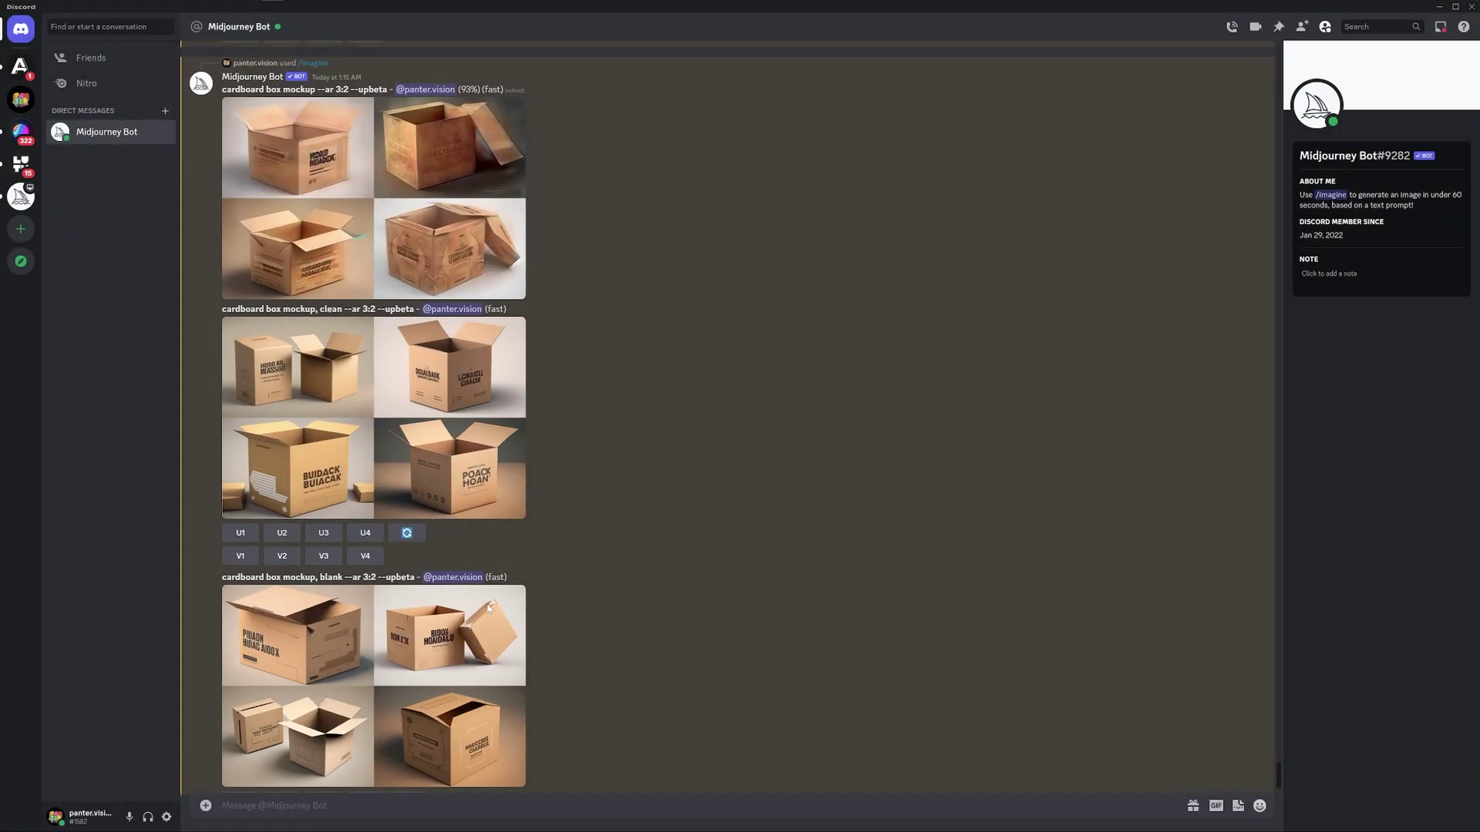
left_click(406, 436)
key("Escape")
scroll(406, 436, "up", 2)
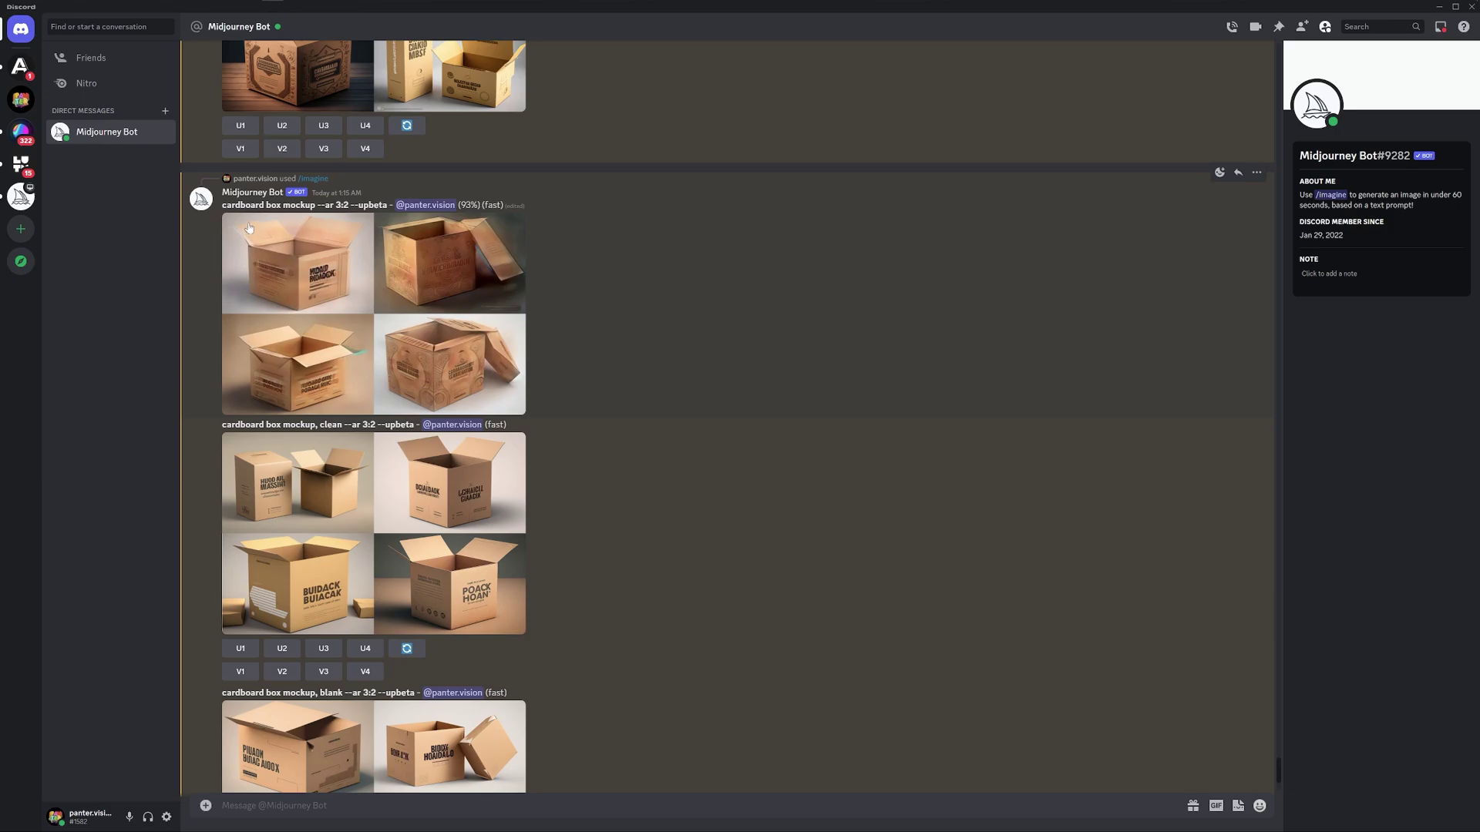
left_click_drag(224, 204, 270, 205)
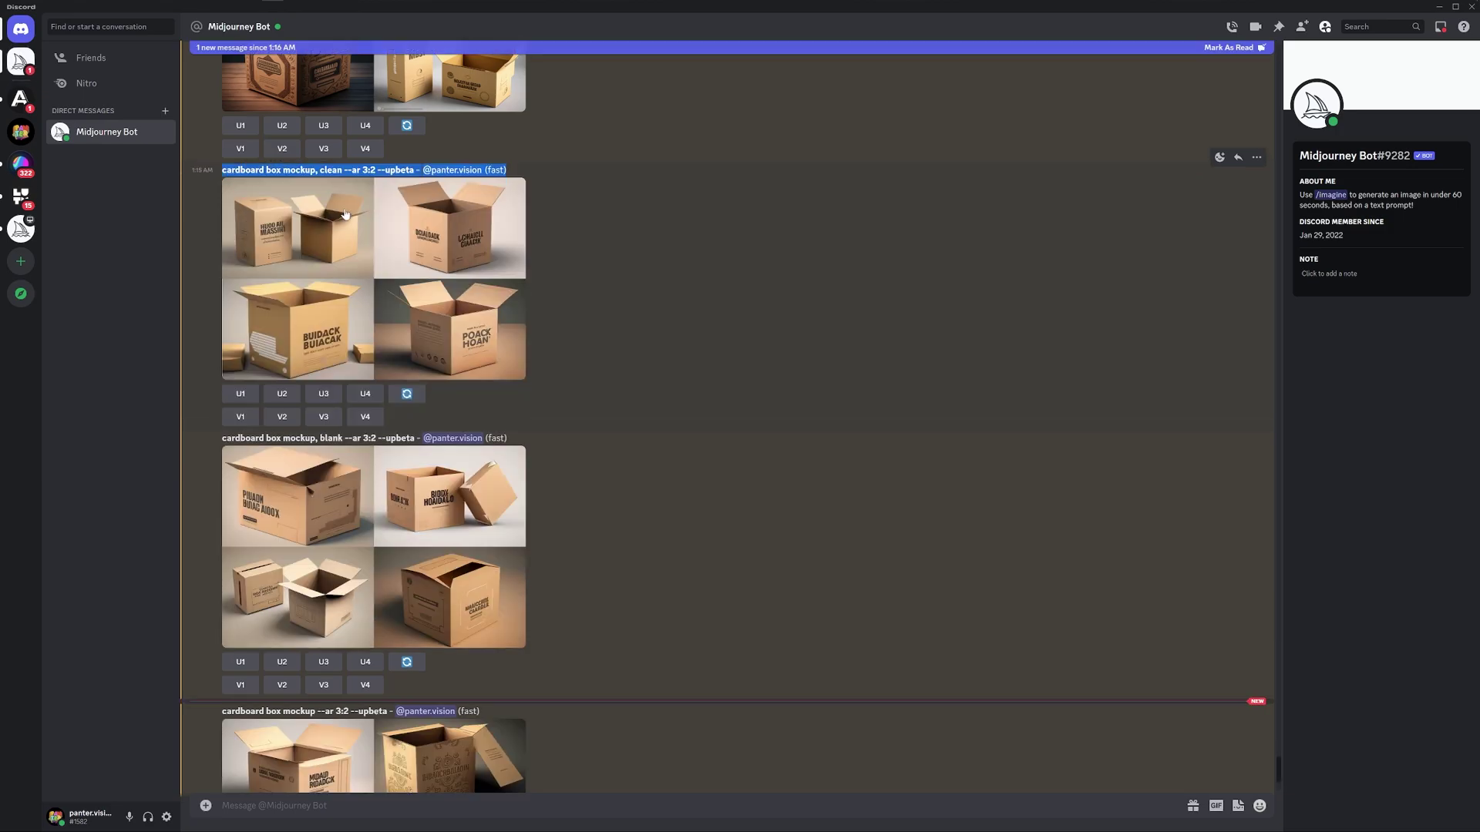
left_click(431, 649)
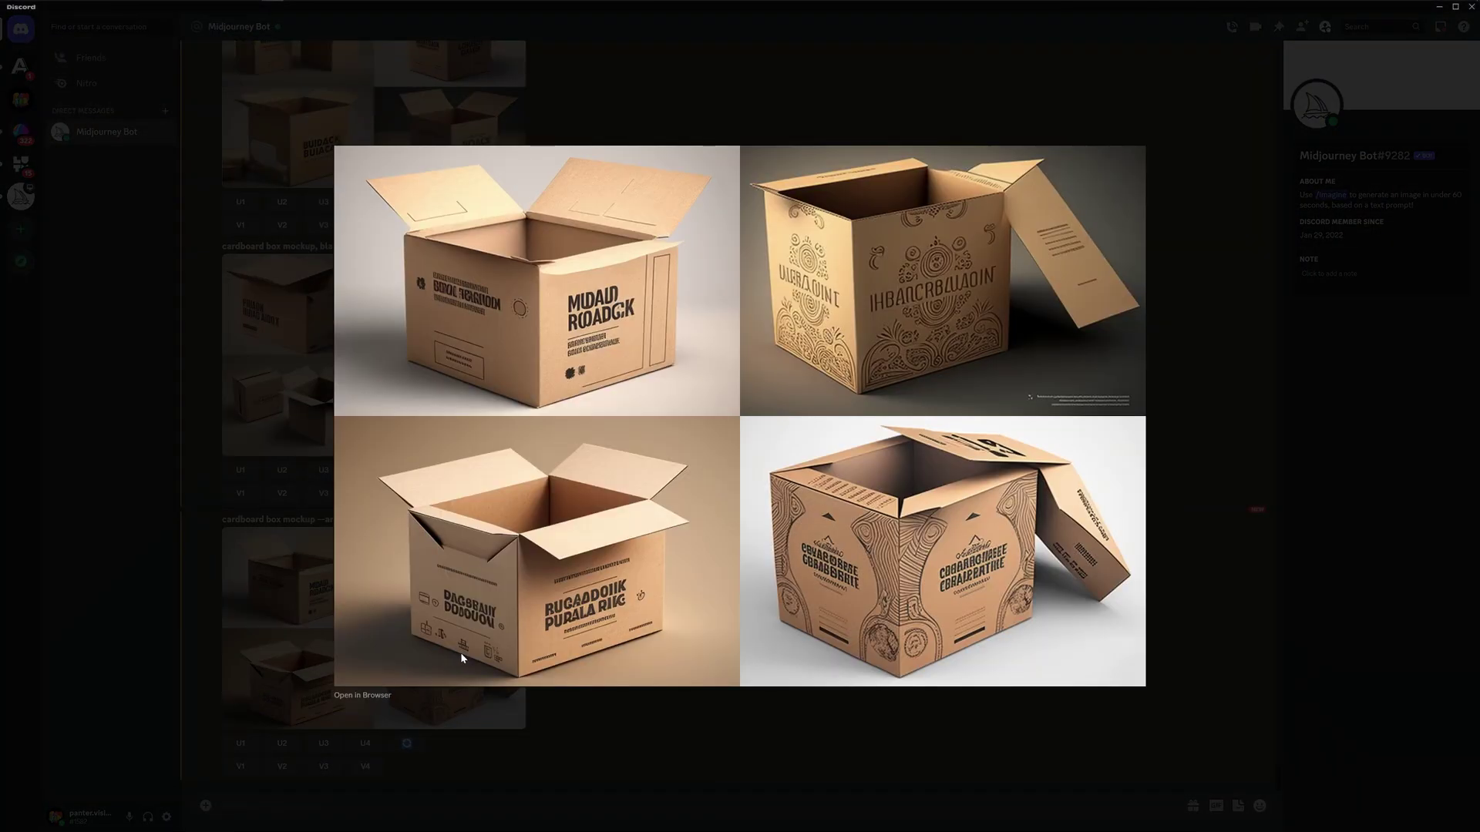
key("Escape")
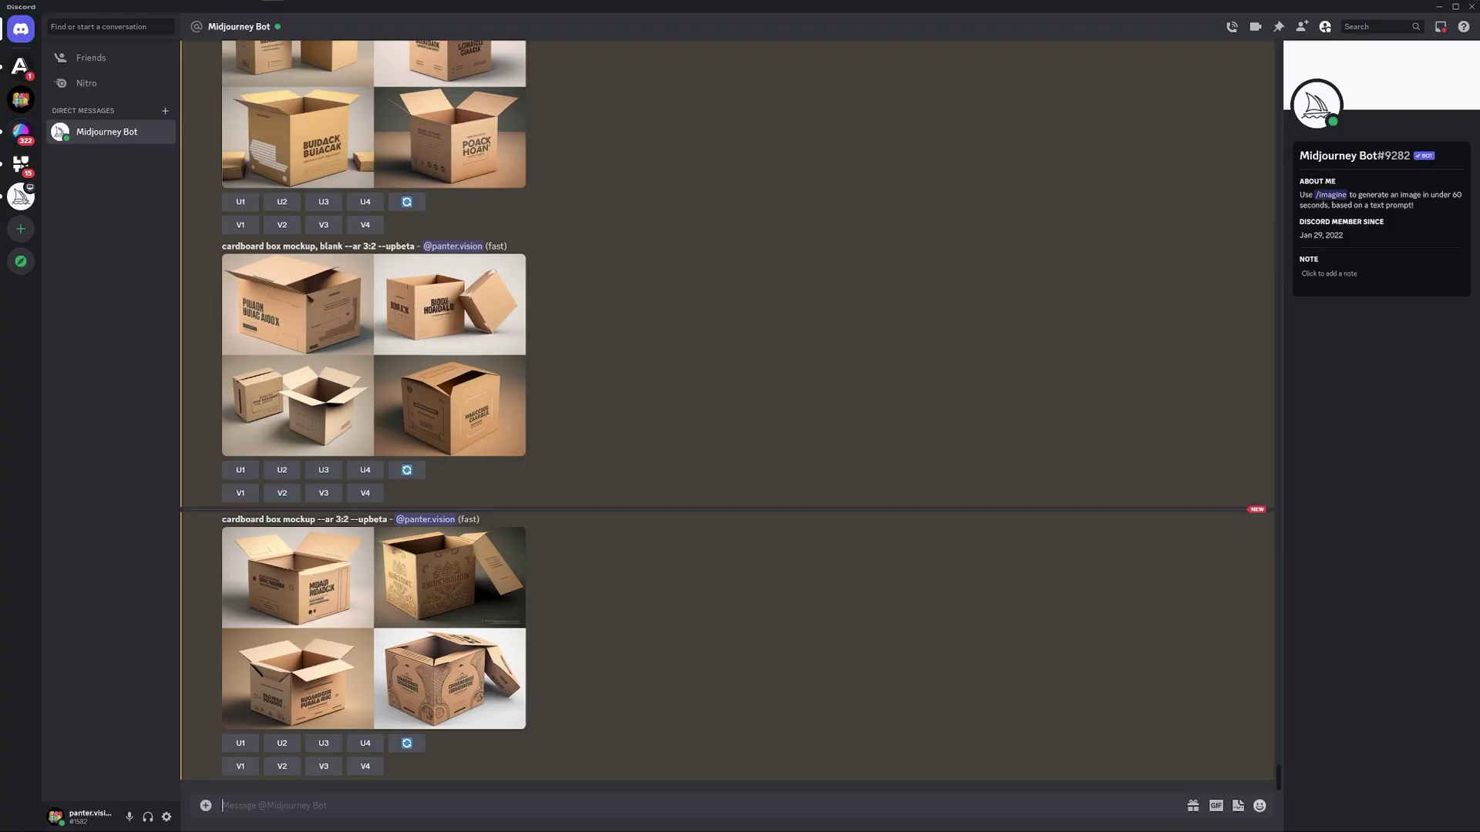
Send prompts 'blank box mockup --upbeta' and 'blank box mockup with no image on it'
type("/imagine")
key("Tab")
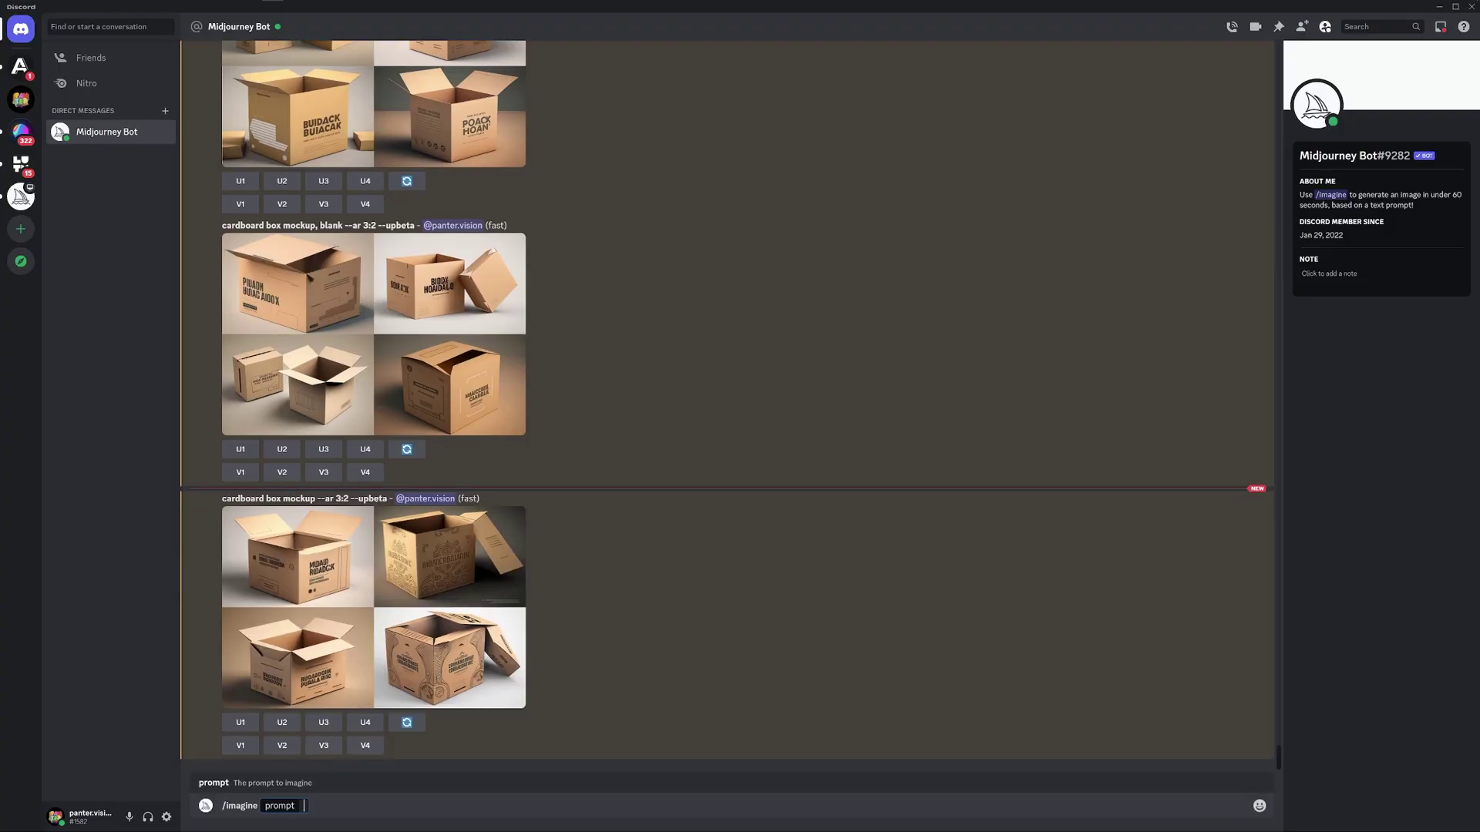
type("blank box mockup --upbeta")
key("Return")
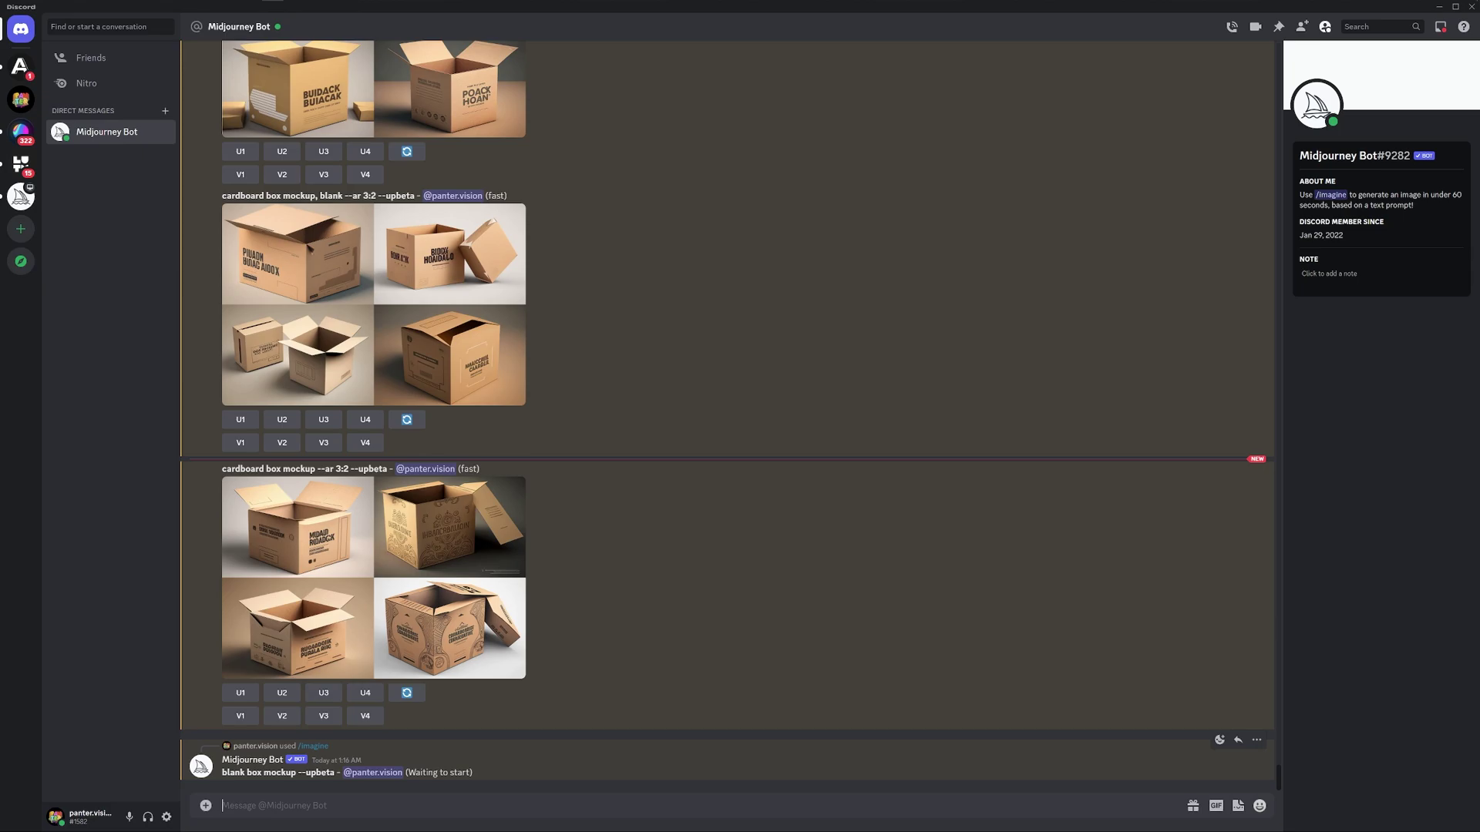
type("/imagin")
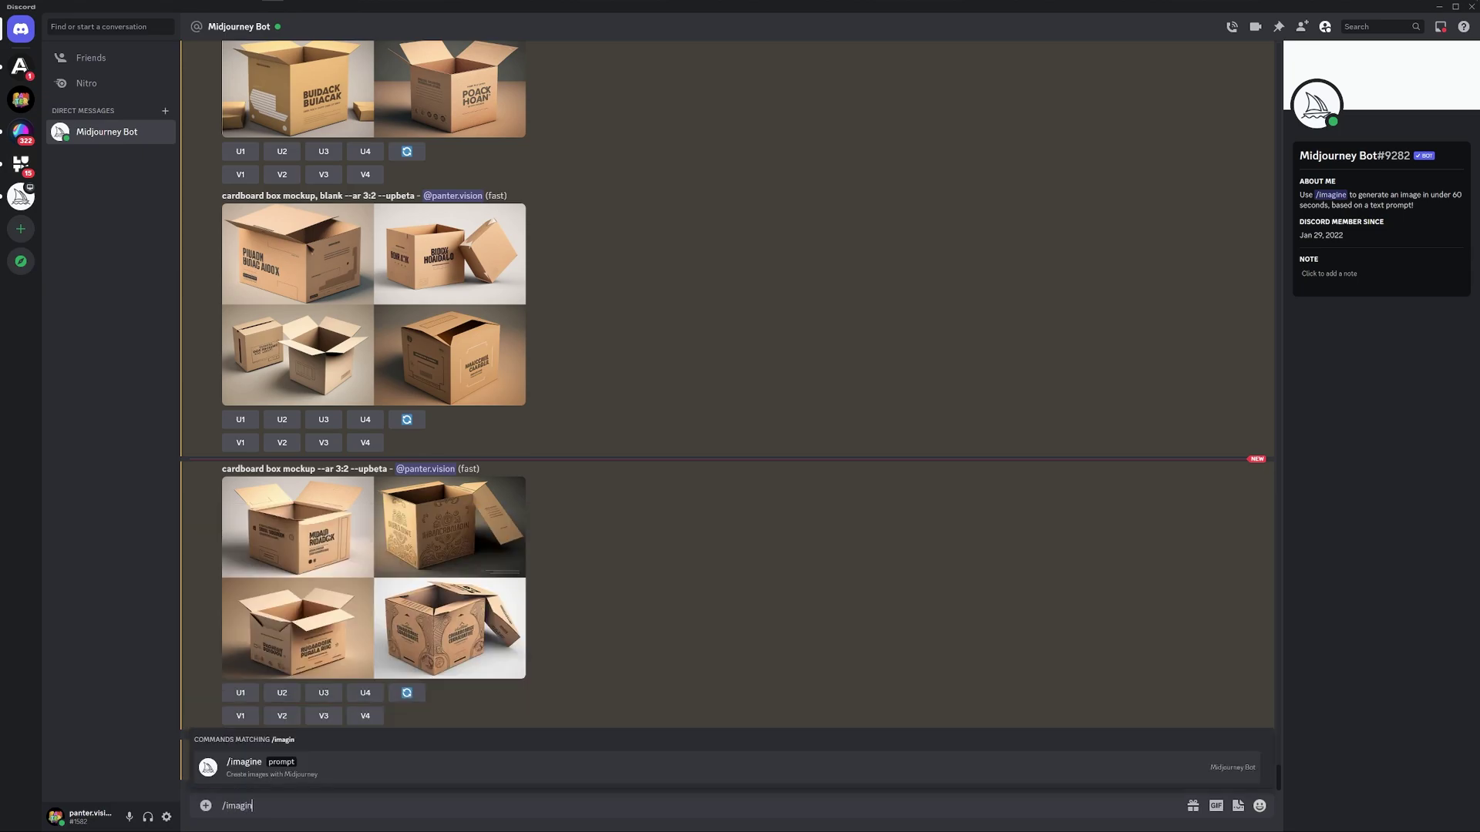
key("Tab")
type("blank box mockup with no image on")
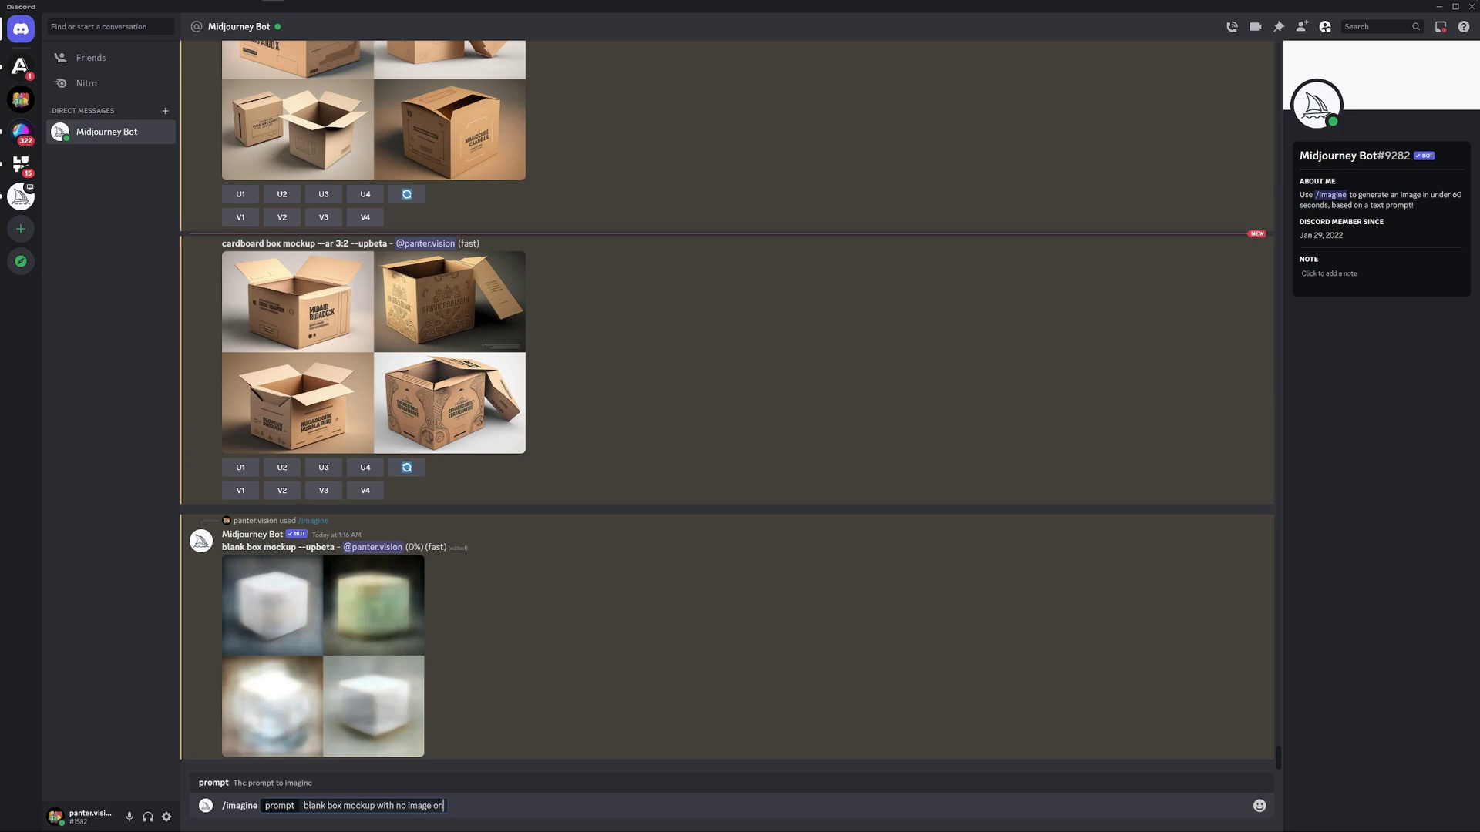
type(" it")
key("Return")
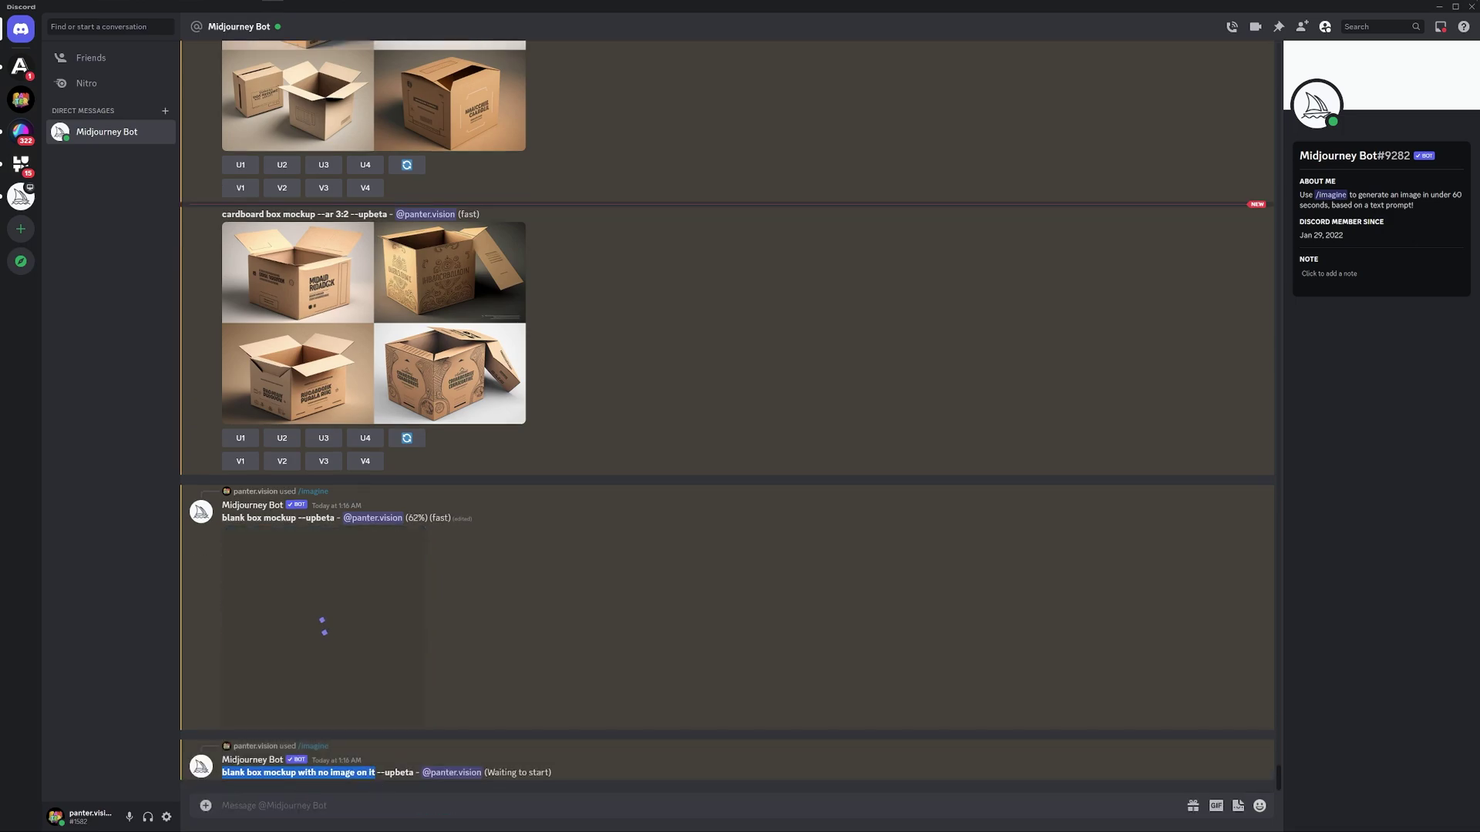
Send the pasted 'blank box mockup with no text on it' prompt, then again with --ar 3:2
type("/imagine")
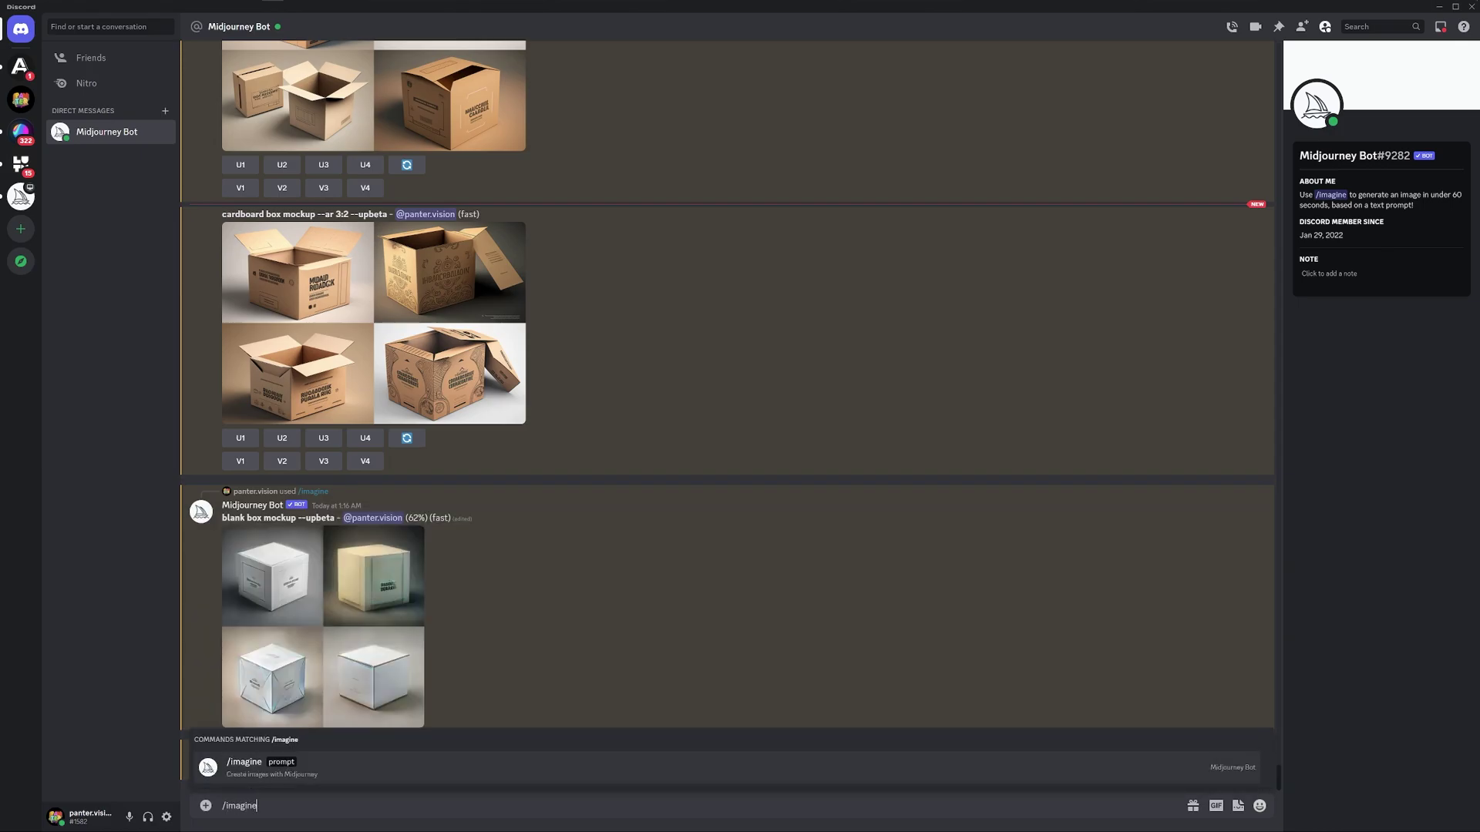
key("Tab")
type("blank box mockup with no image on it")
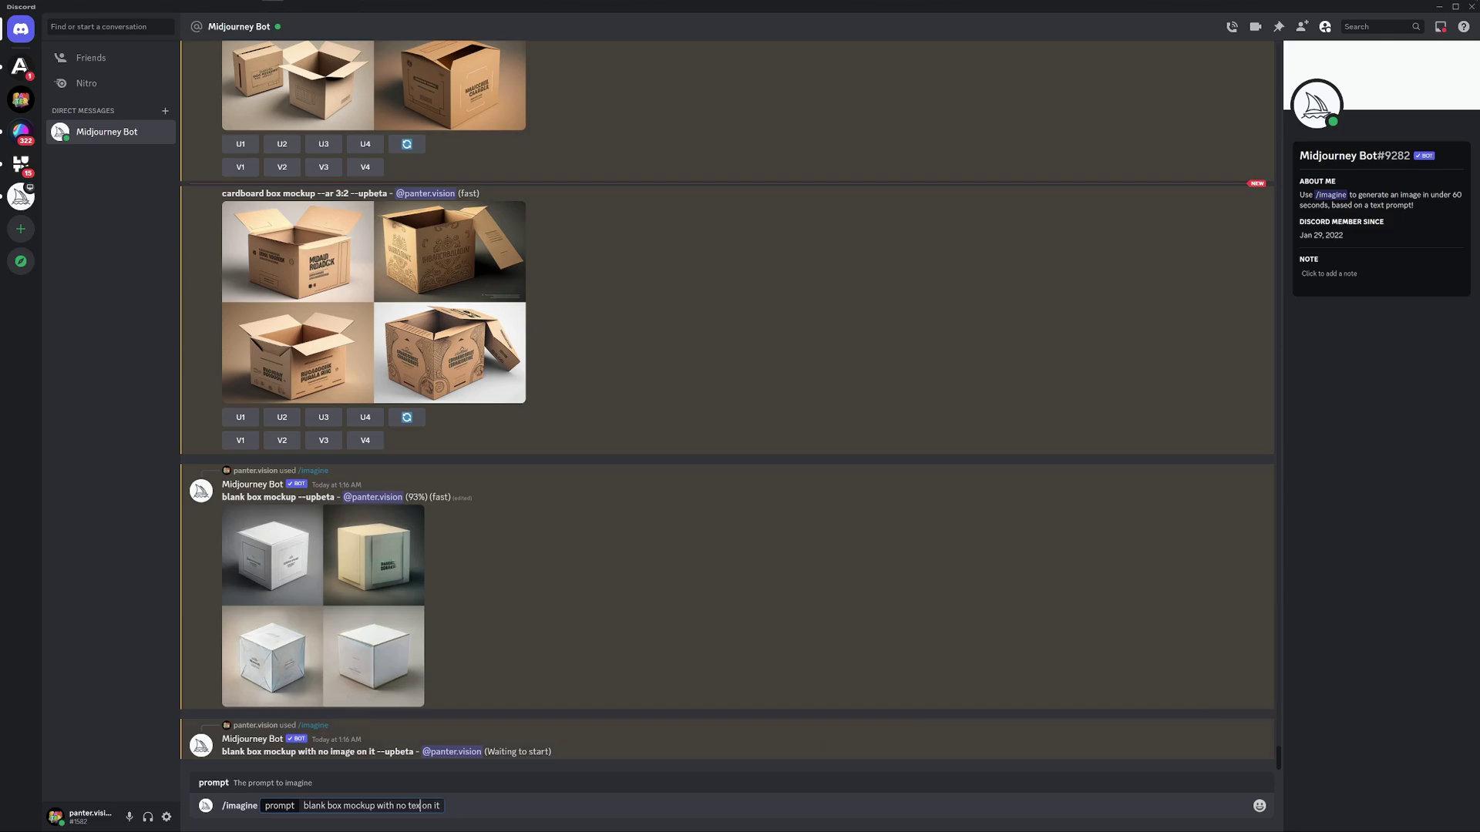
key("Return")
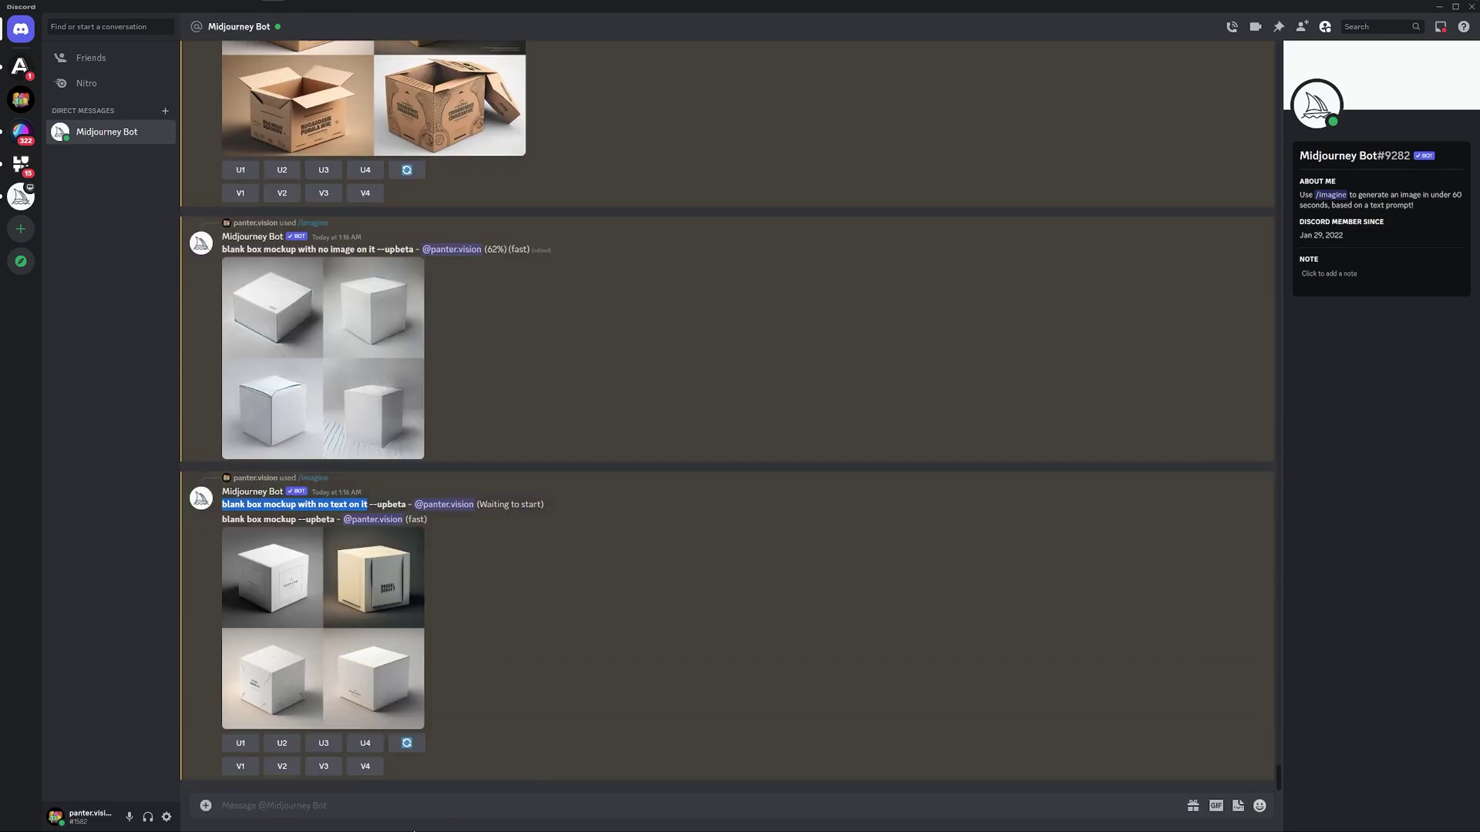
type("/imagine")
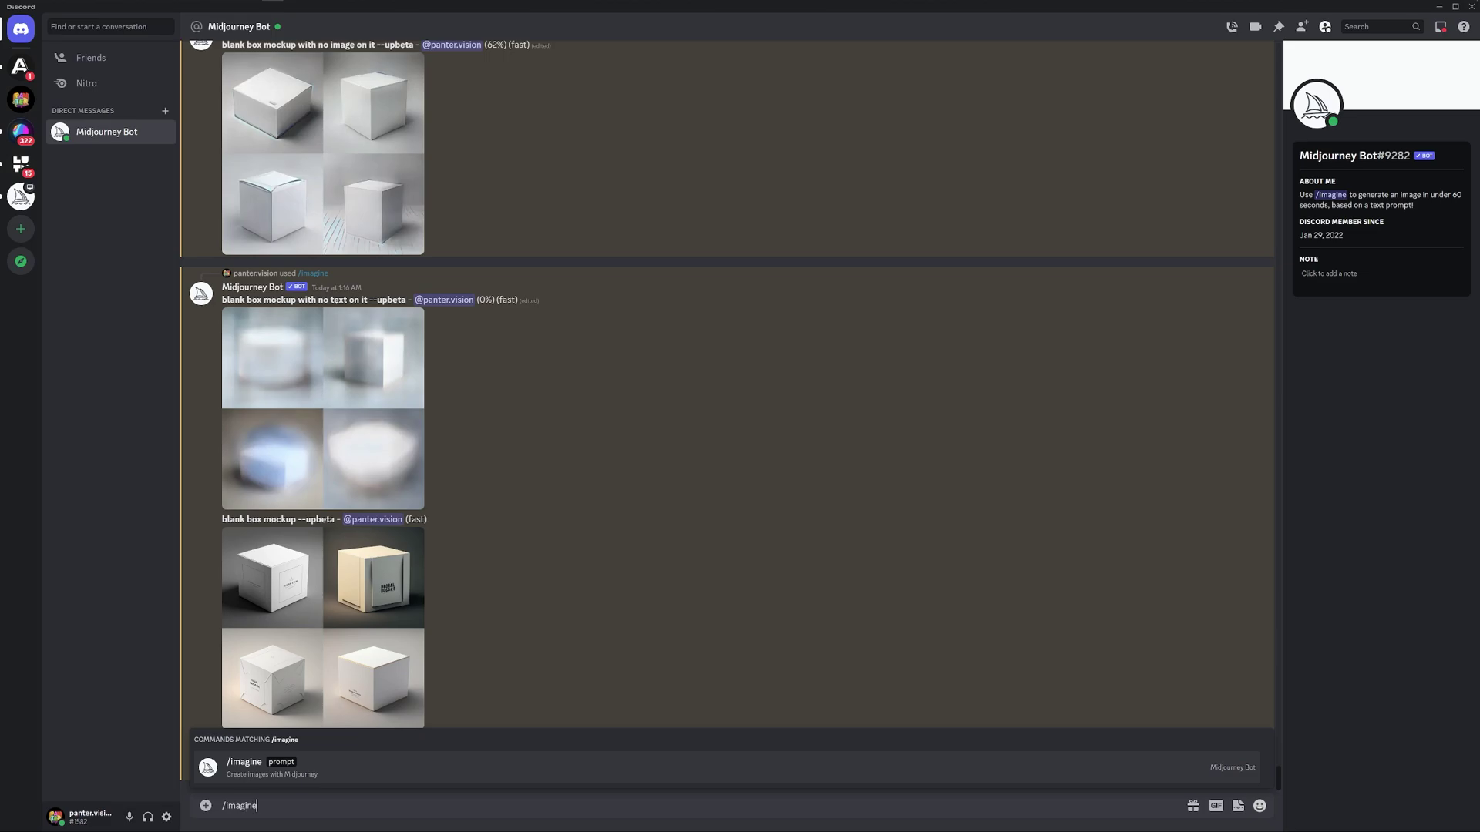
key("Tab")
type("blank box mockup with no text on it")
type("-")
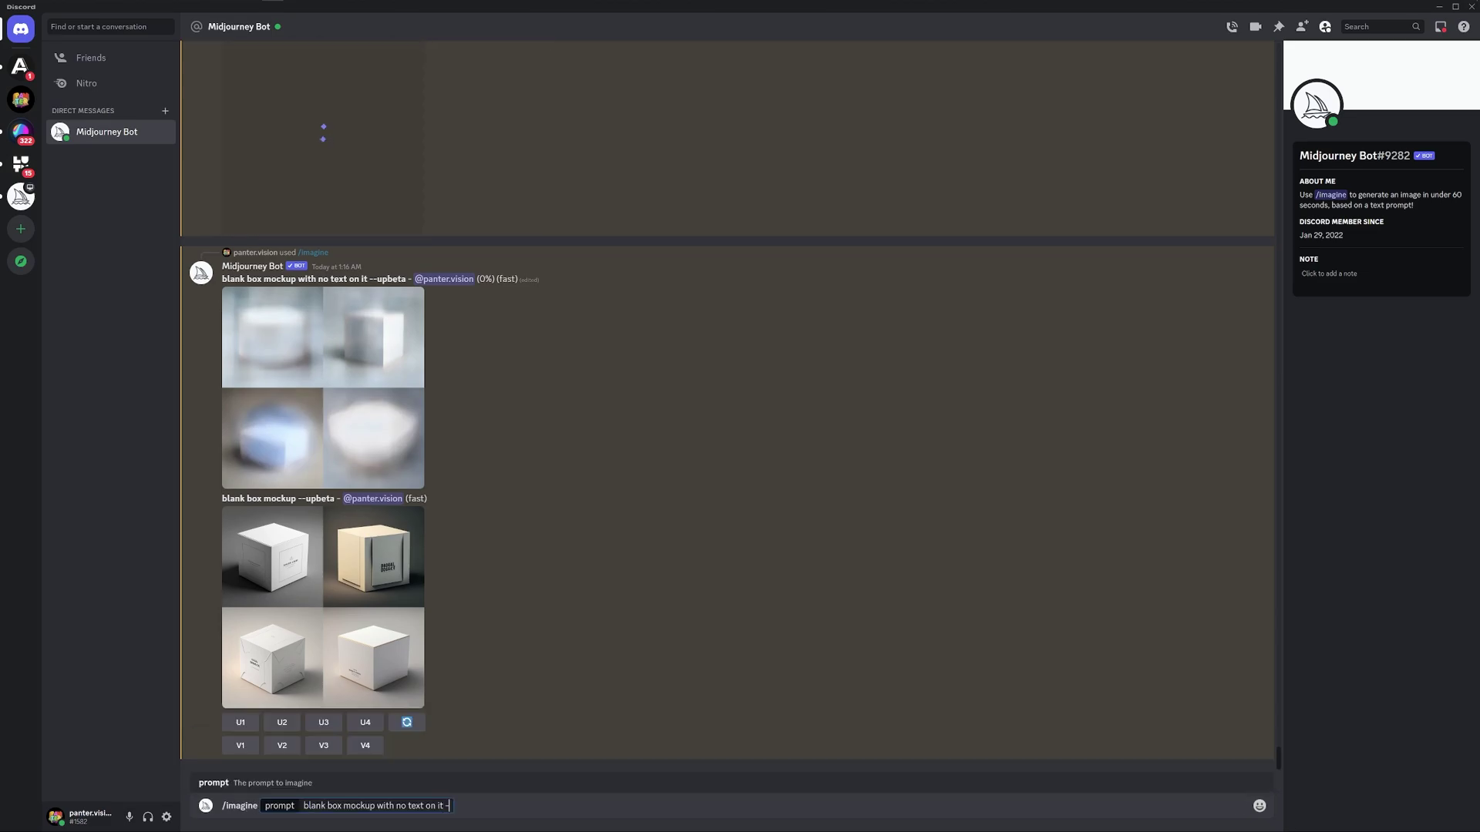
type("-ar 3:2")
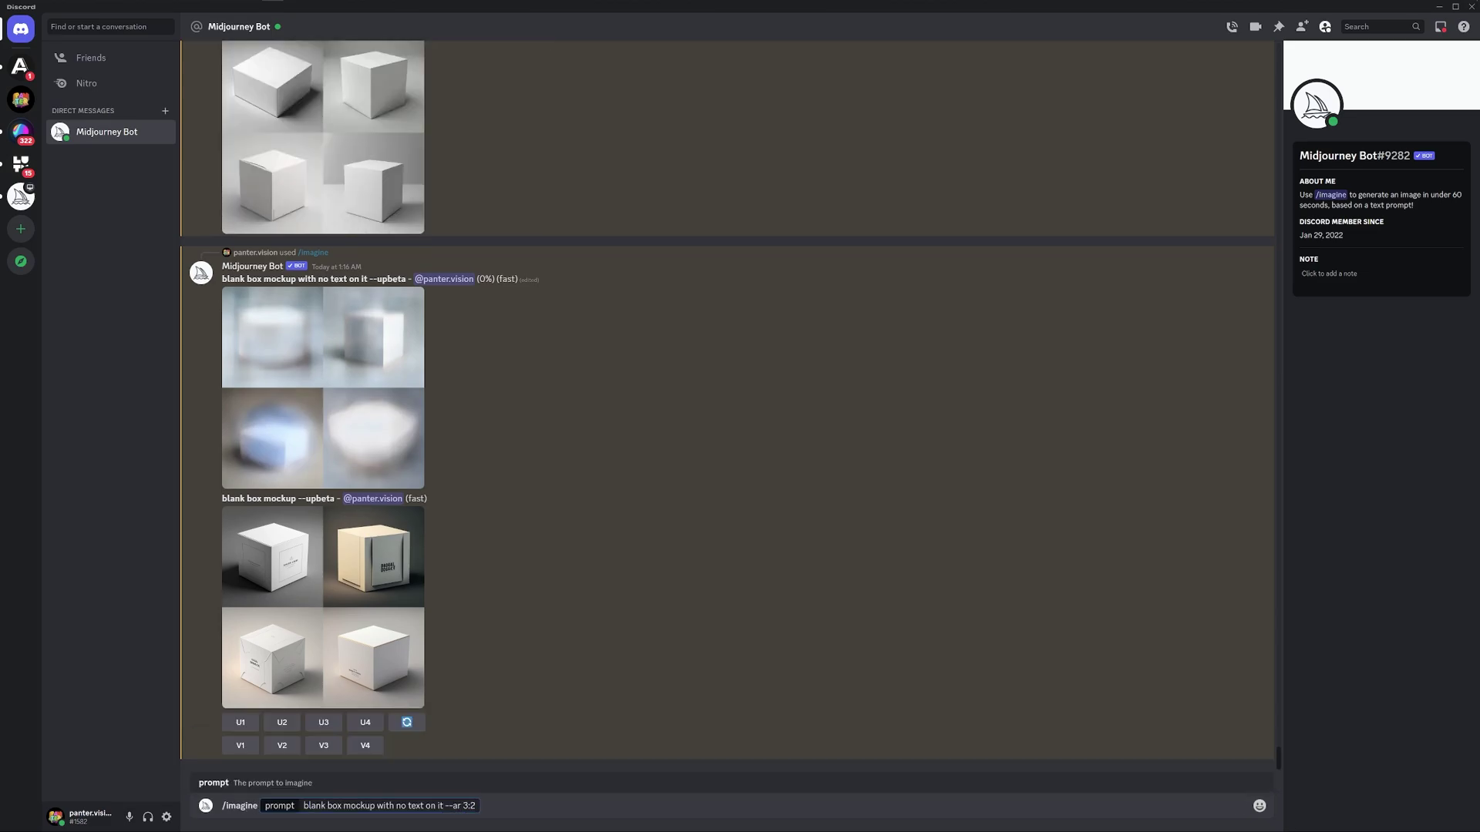
key("Return")
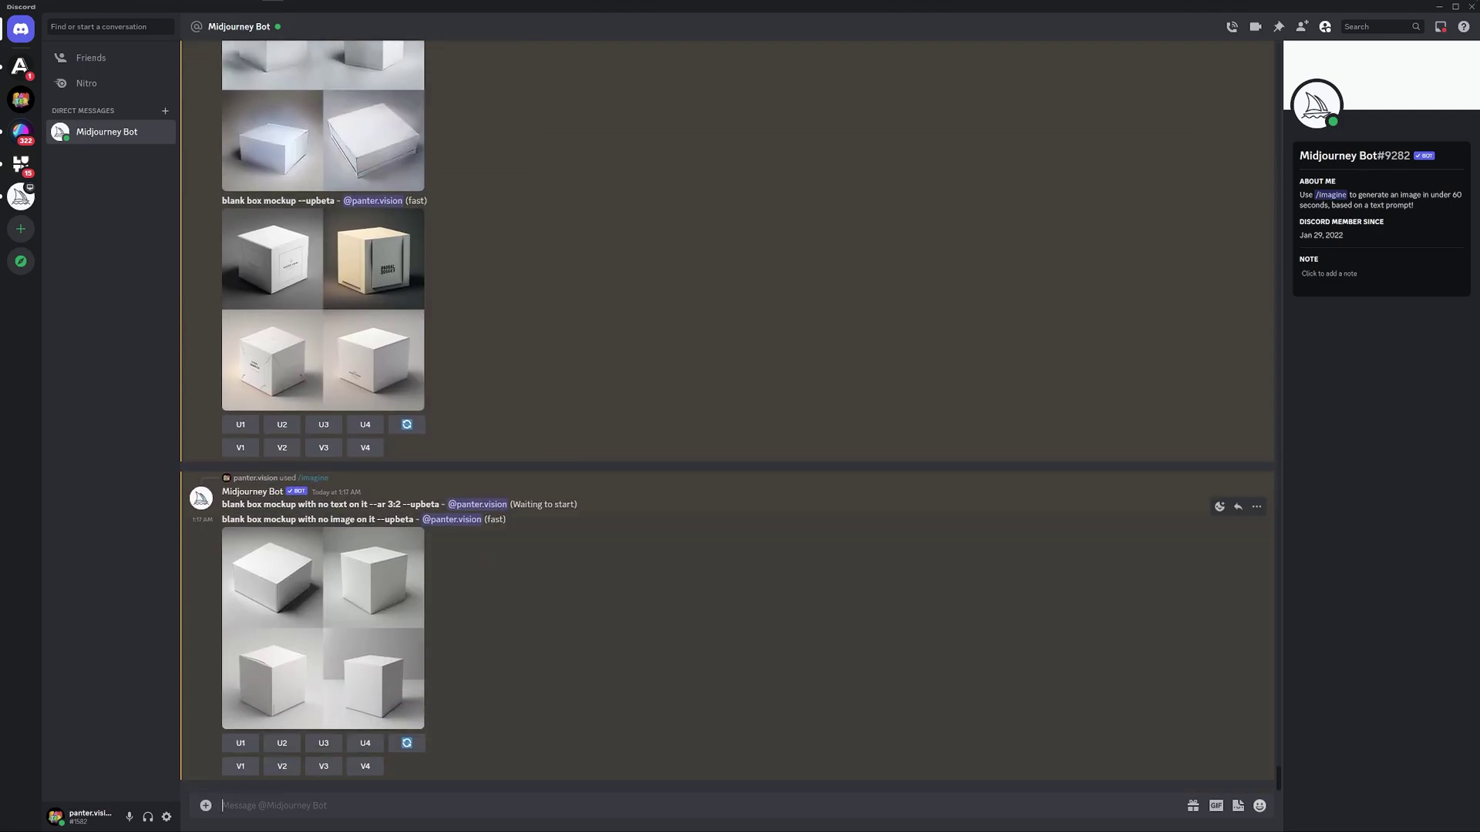
Preview the 'no image on it' box grid enlarged
left_click_drag(222, 519, 347, 519)
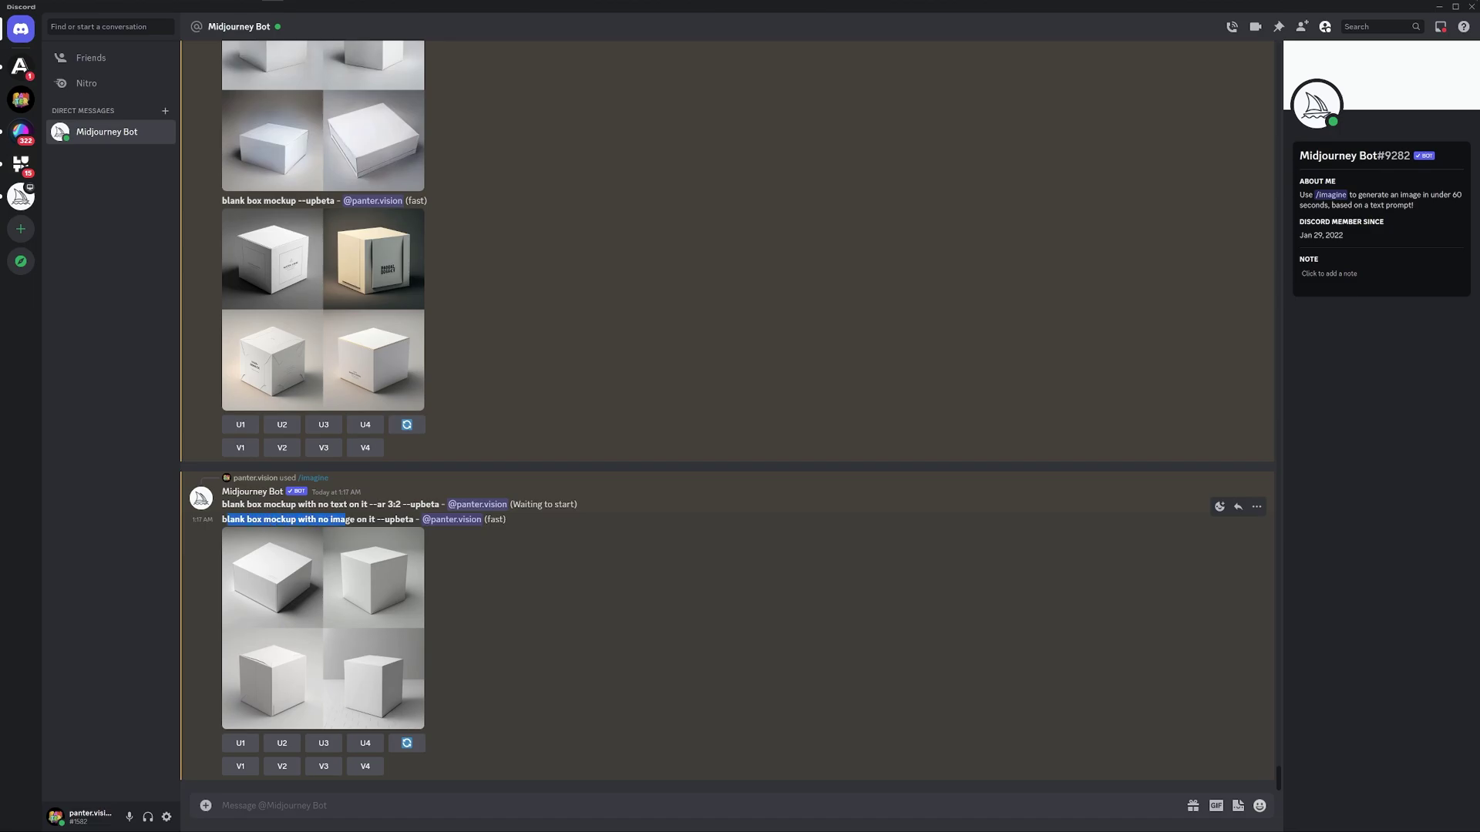
left_click(357, 589)
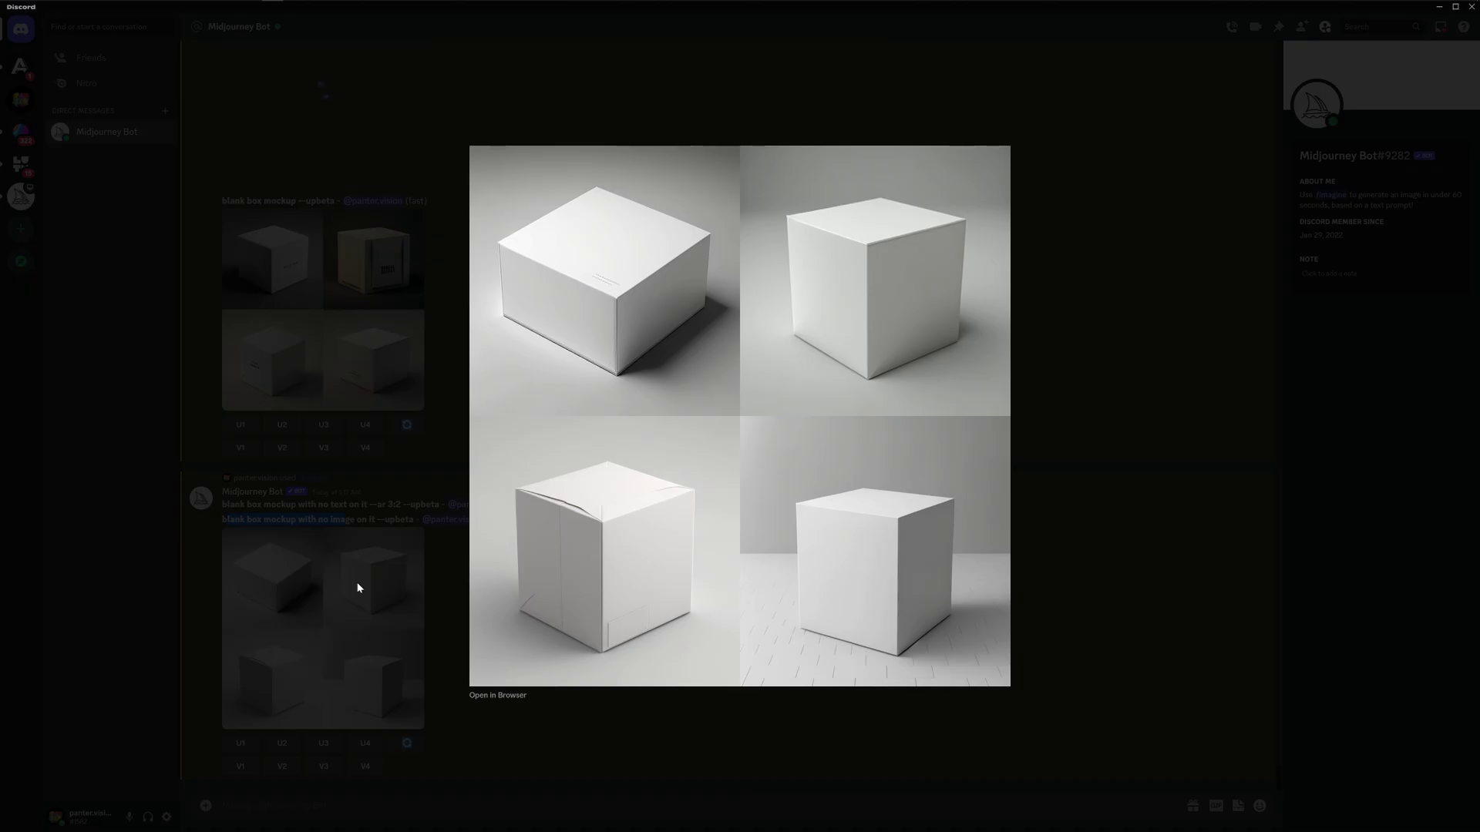
left_click(318, 544)
Check the no-text grid, upscale its fourth box with U4, and open the upscaled image
left_click_drag(222, 520, 356, 520)
scroll(343, 414, "up", 1)
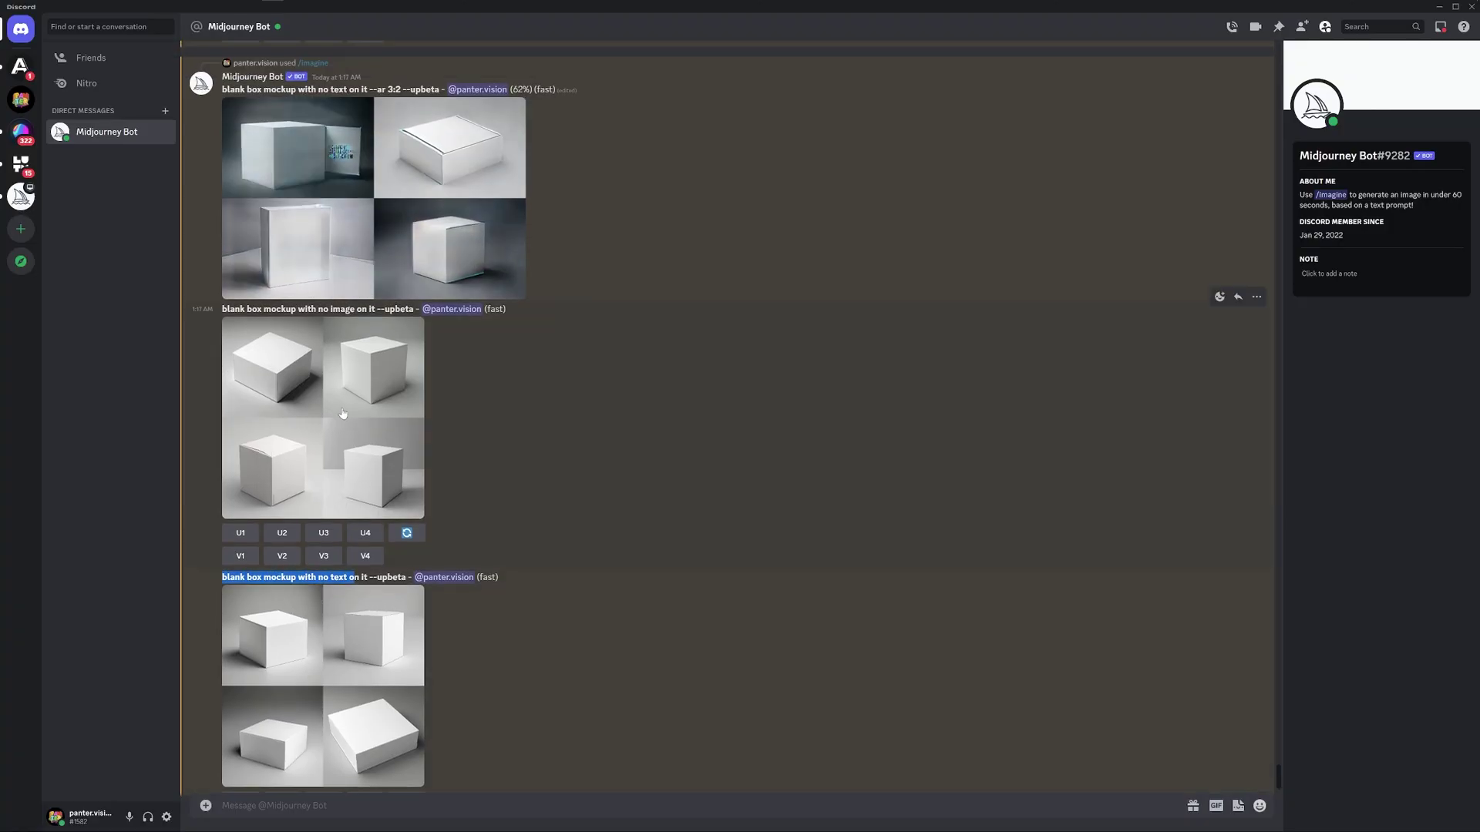
scroll(375, 325, "down", 1)
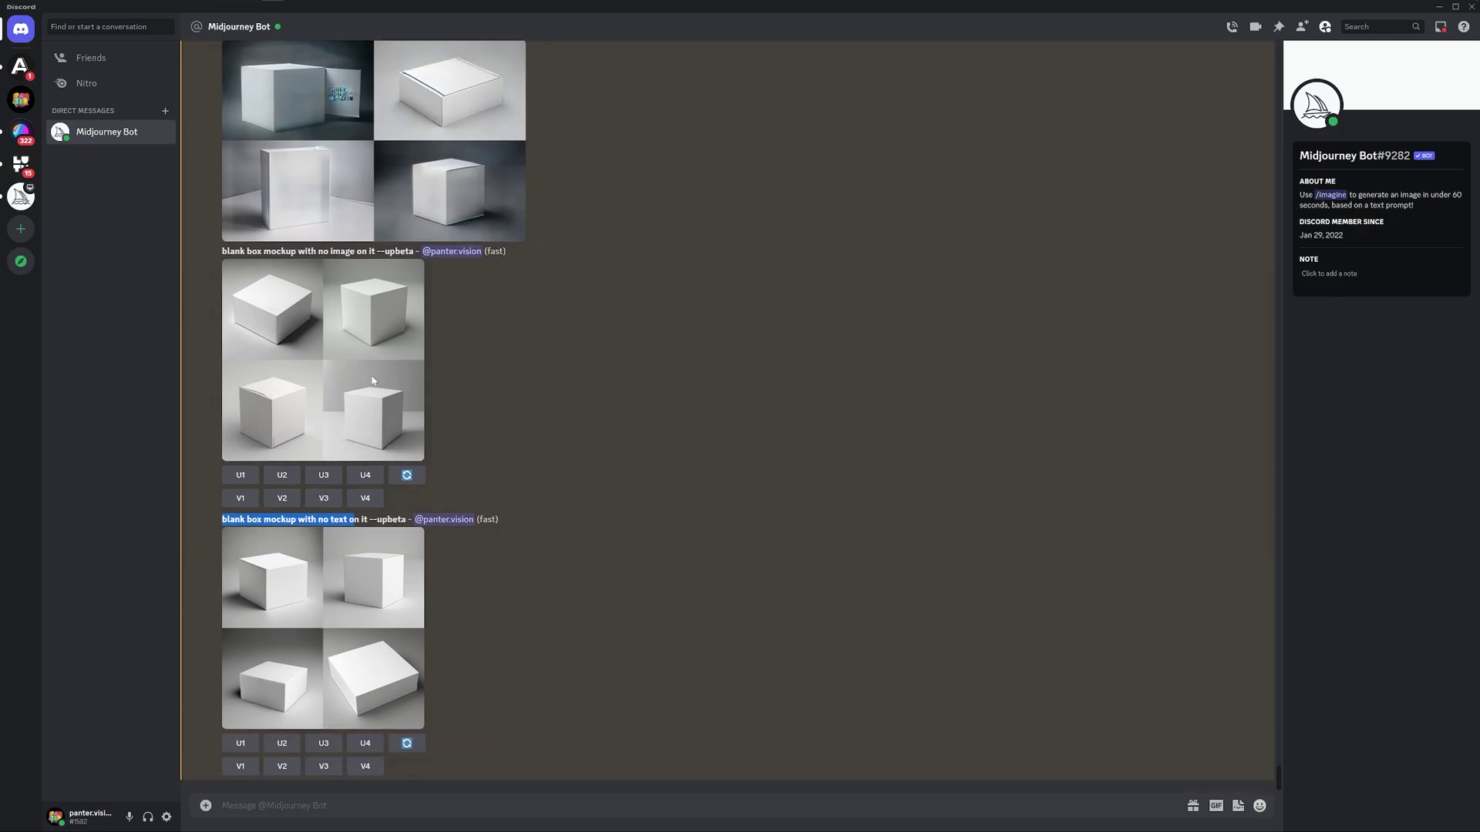
left_click(350, 618)
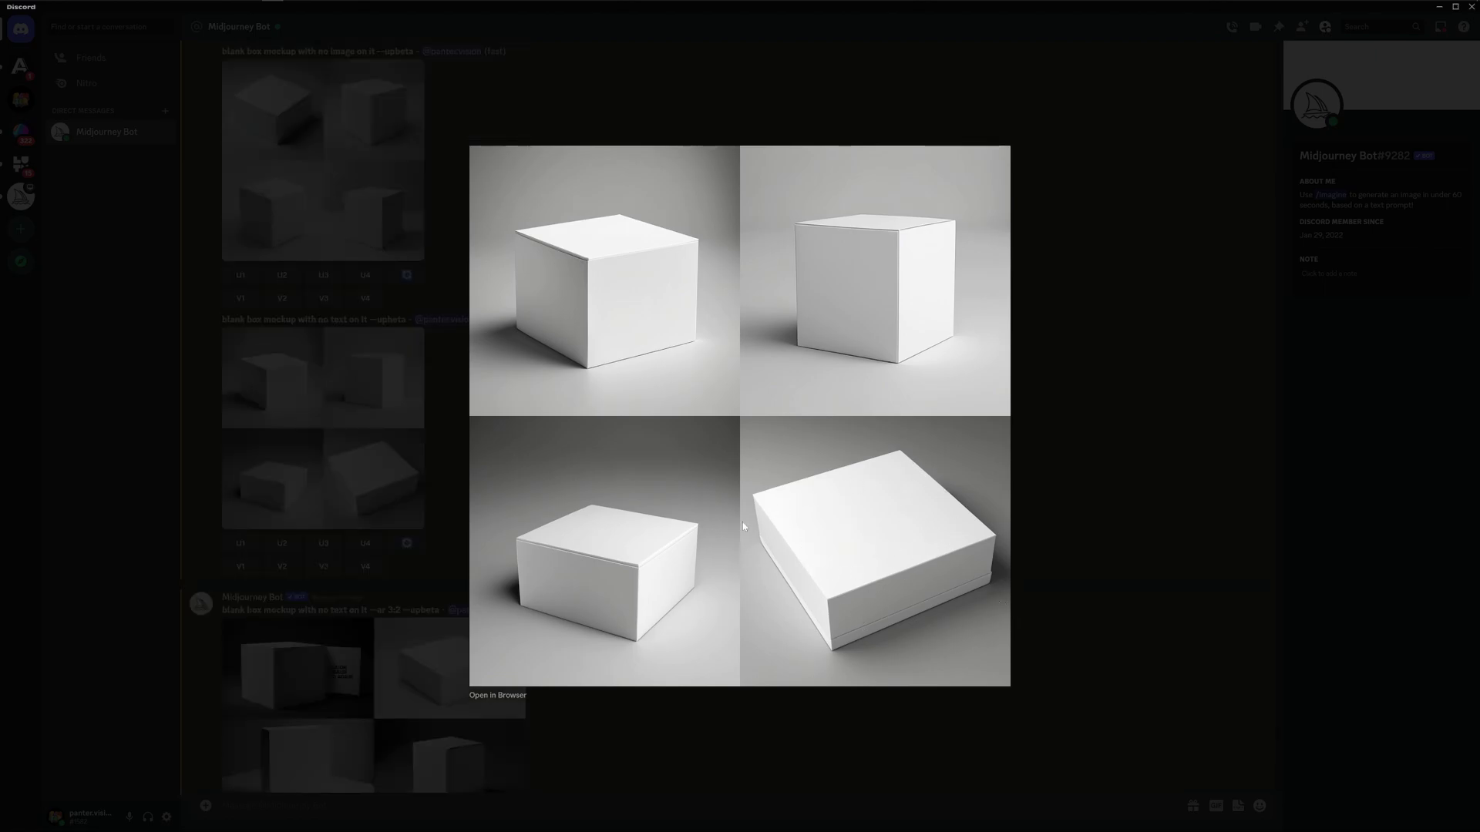
left_click(307, 447)
left_click(365, 543)
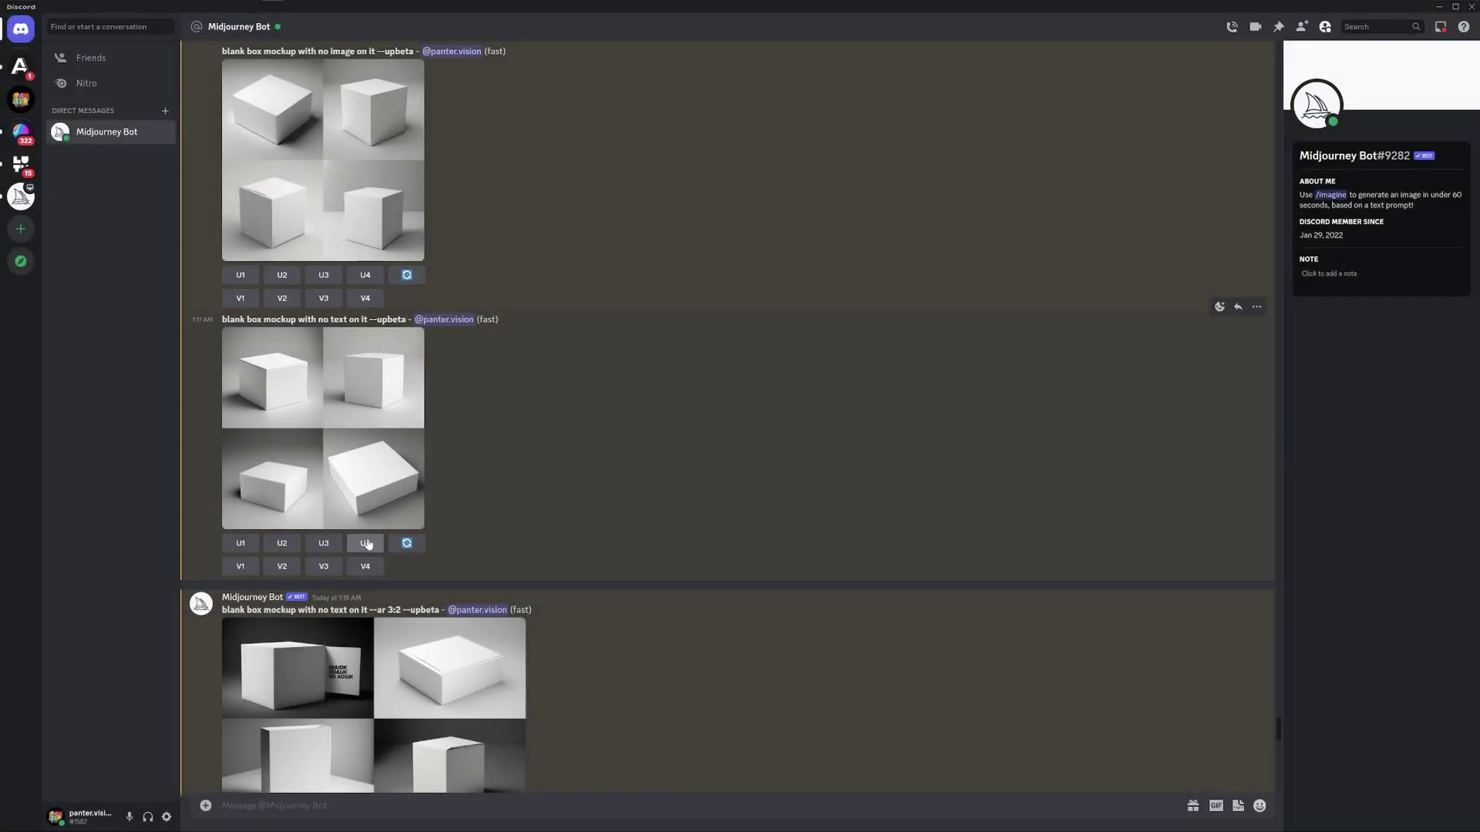
left_click(383, 626)
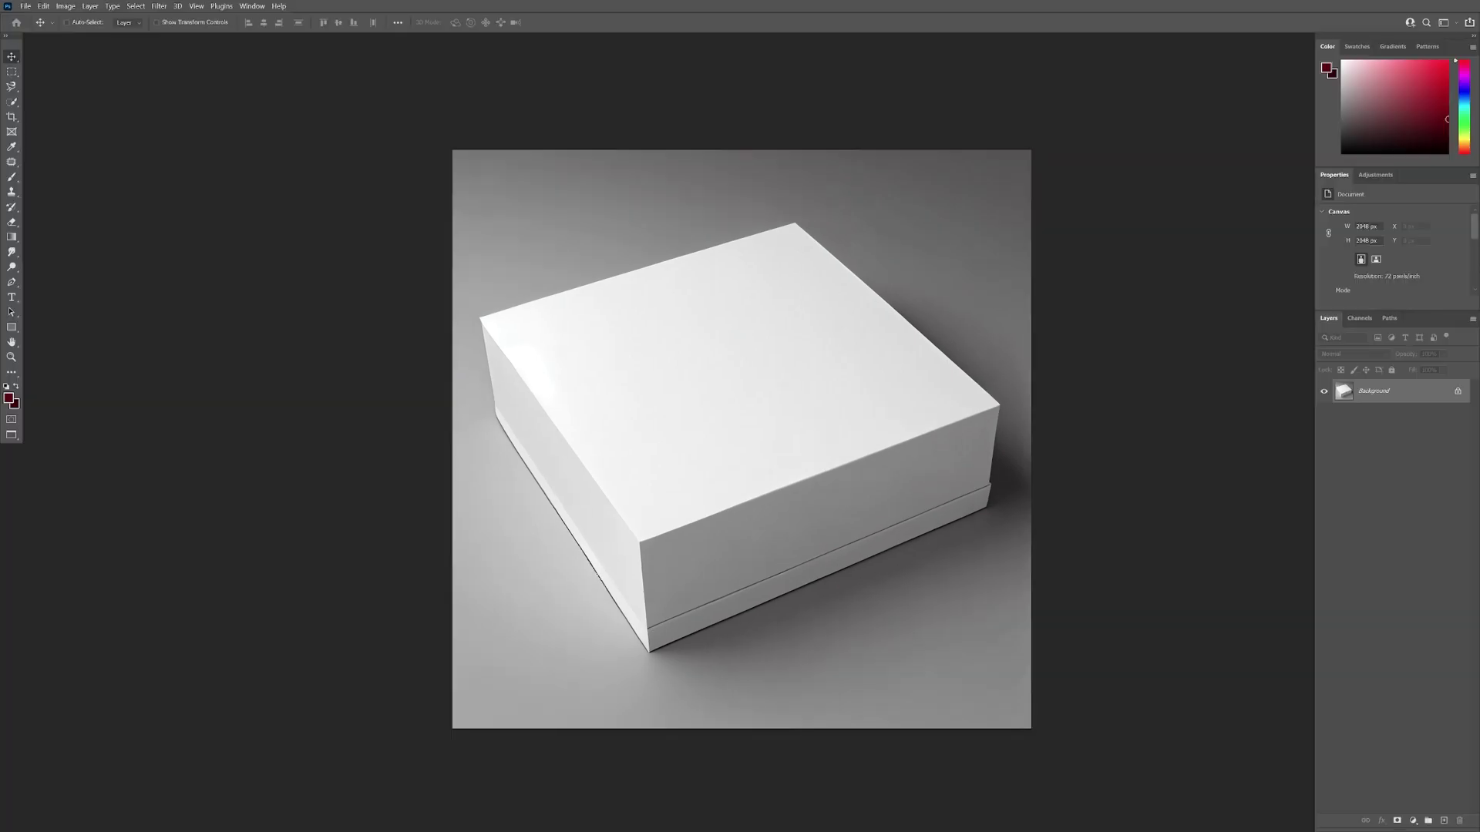
Place the PANTER logo file on the box image, copy it, hide its layer, and select Background
left_click_drag(1212, 313, 744, 403)
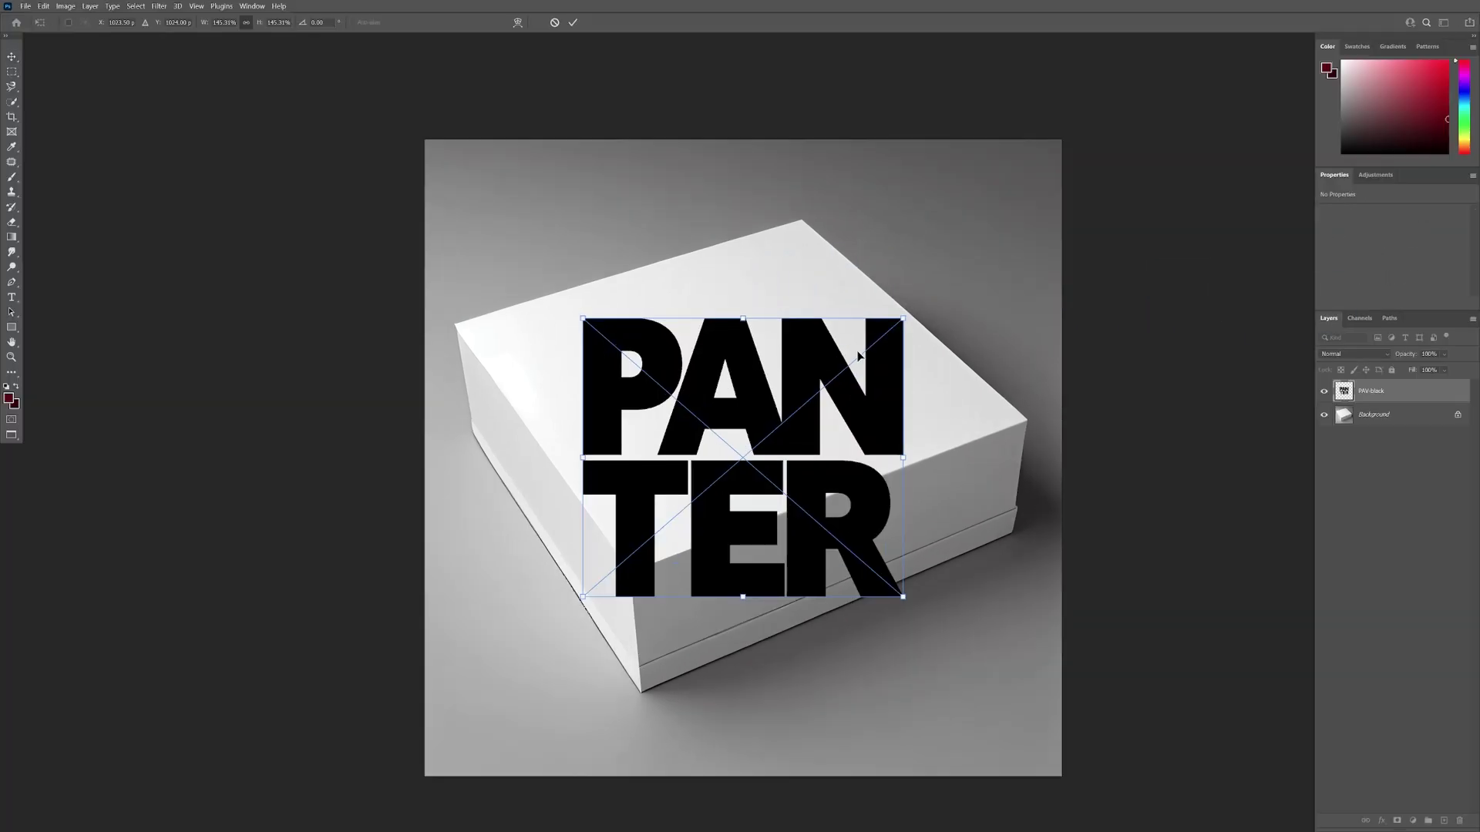
key("Return")
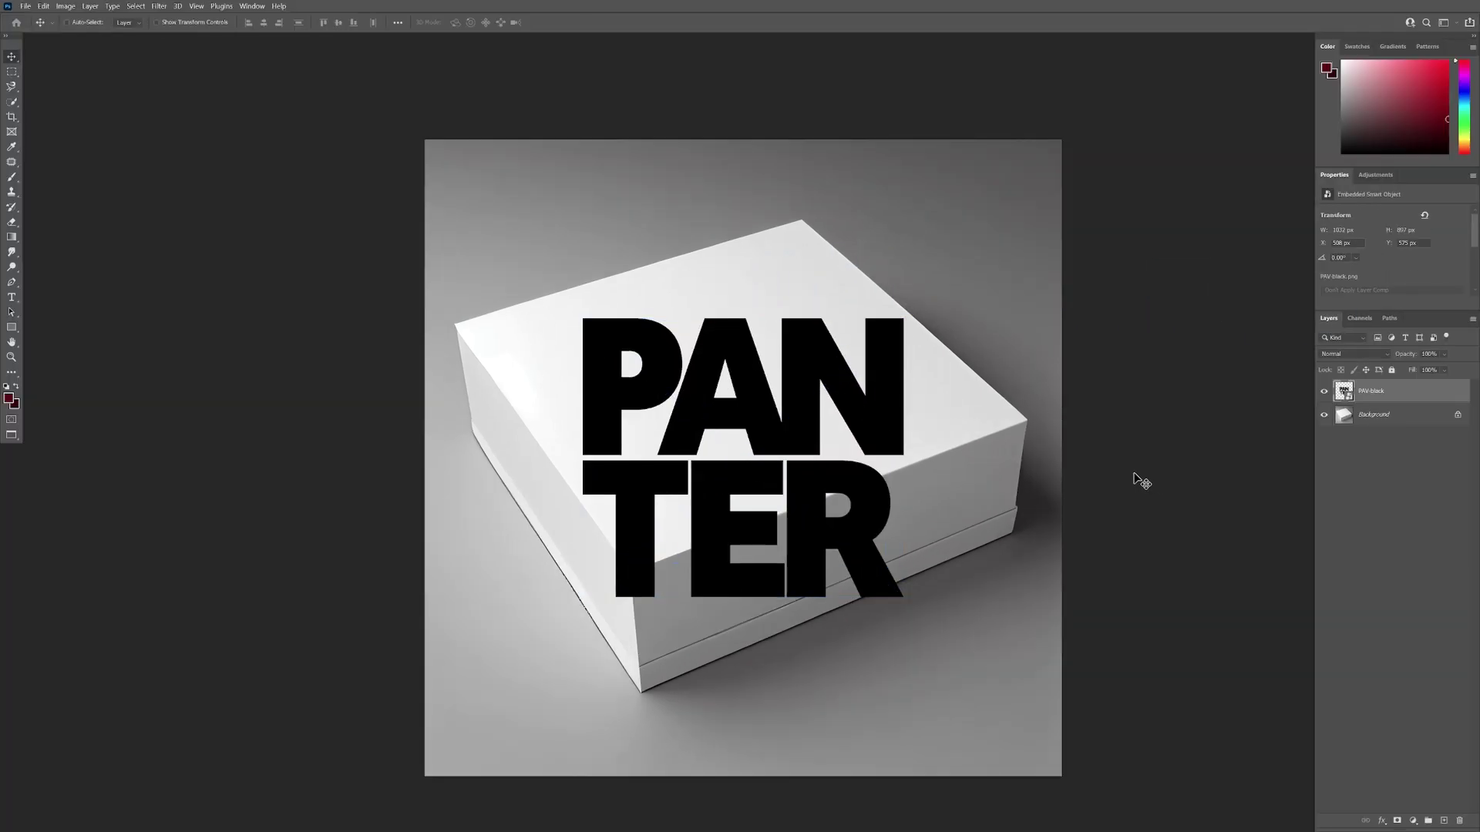
key("ctrl+a")
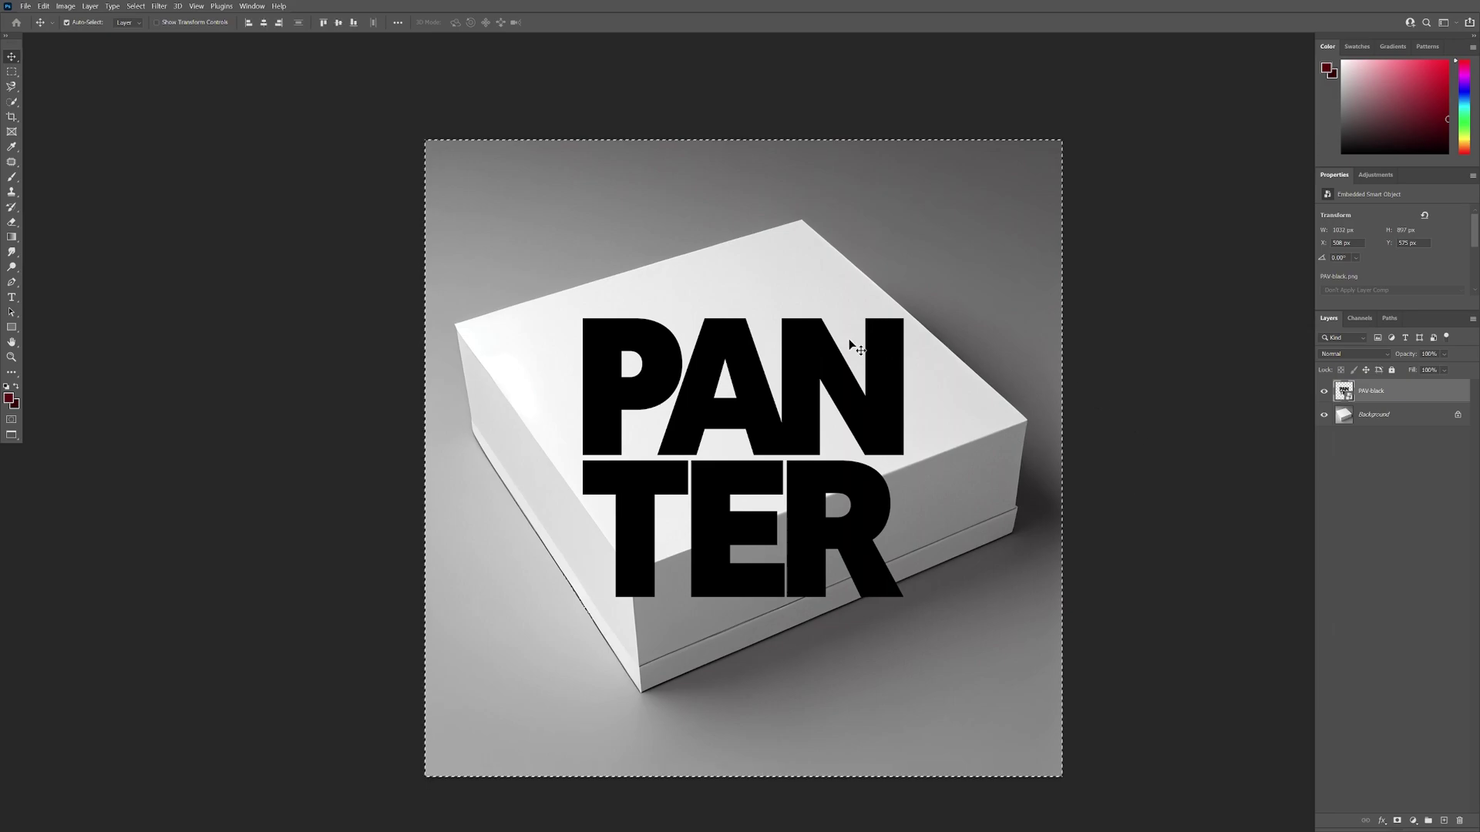
left_click(1324, 391)
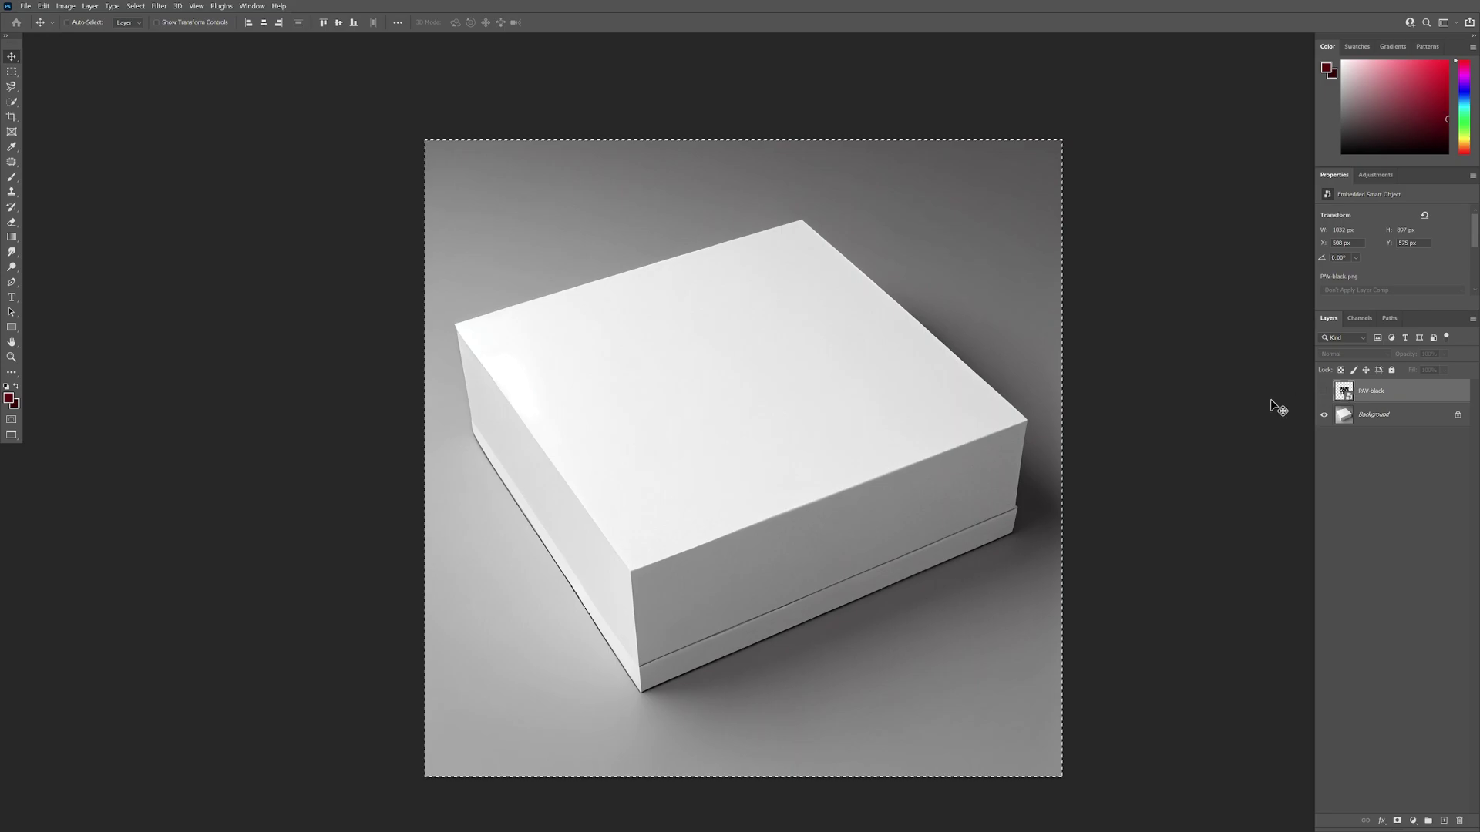
key("ctrl+d")
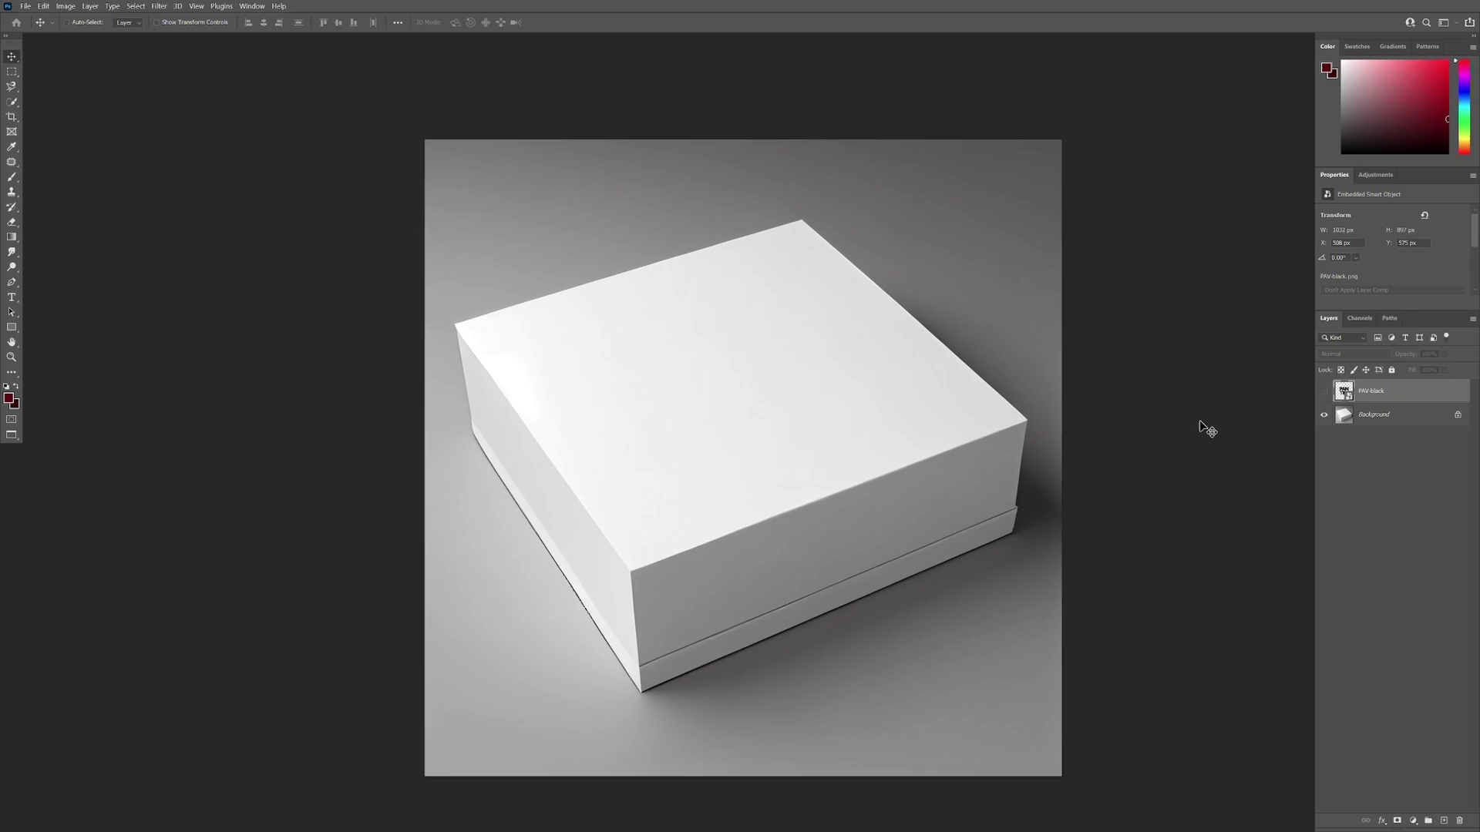
left_click(1381, 416)
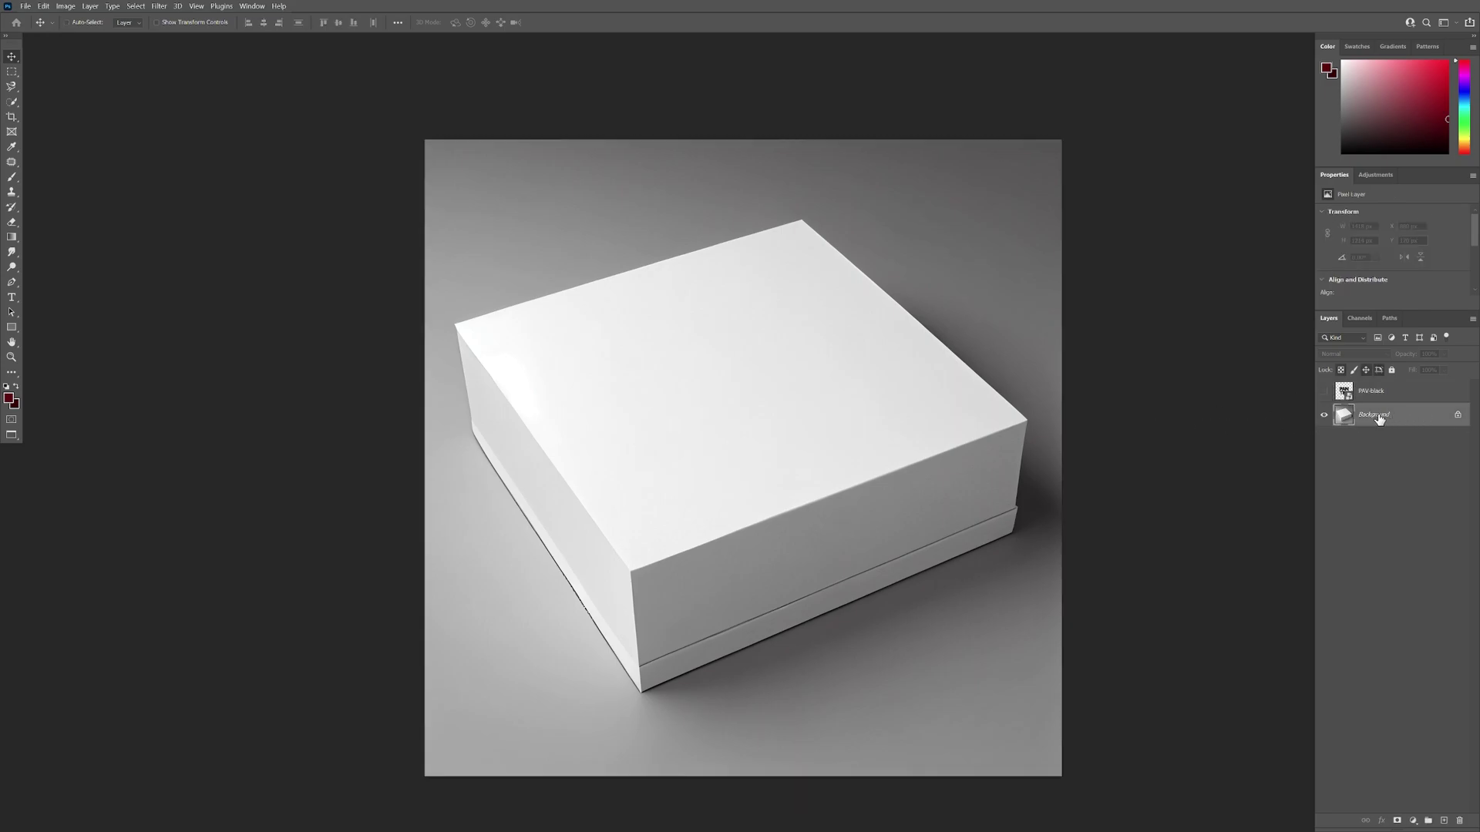
Open Filter > Vanishing Point and mark the lid's left, back and right corners
left_click(164, 7)
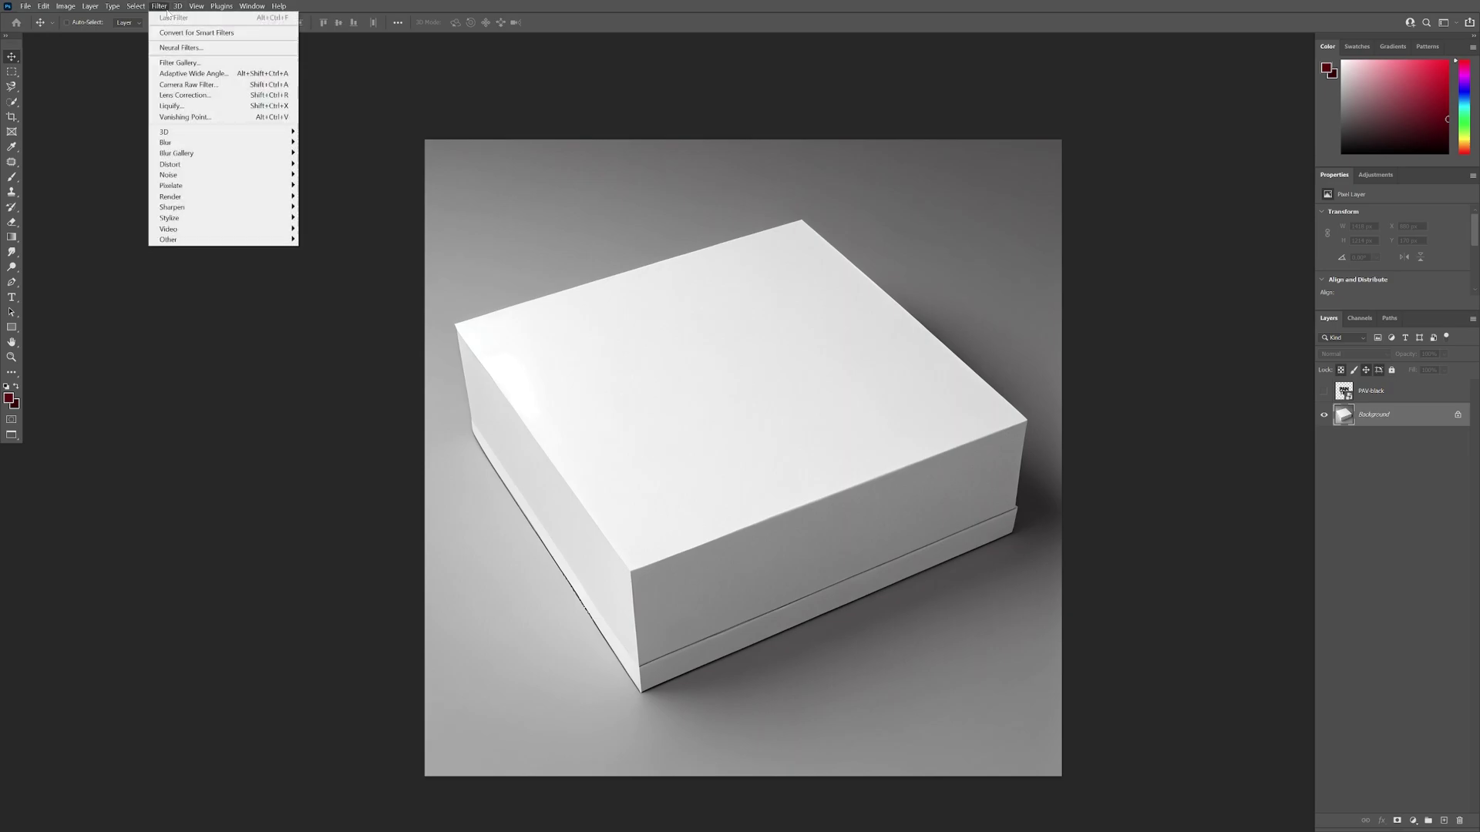
left_click(215, 119)
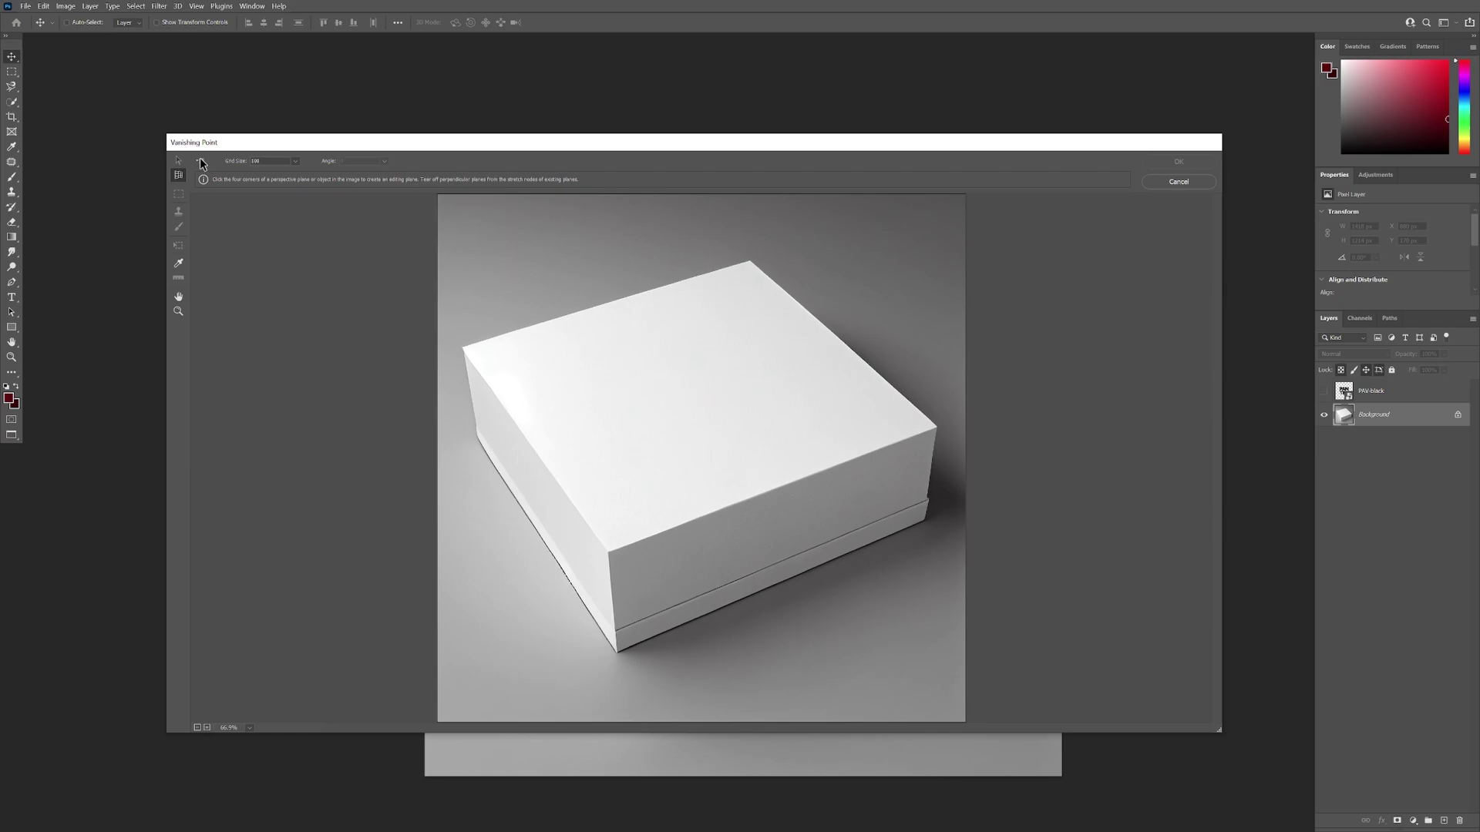
left_click(465, 348)
left_click(749, 262)
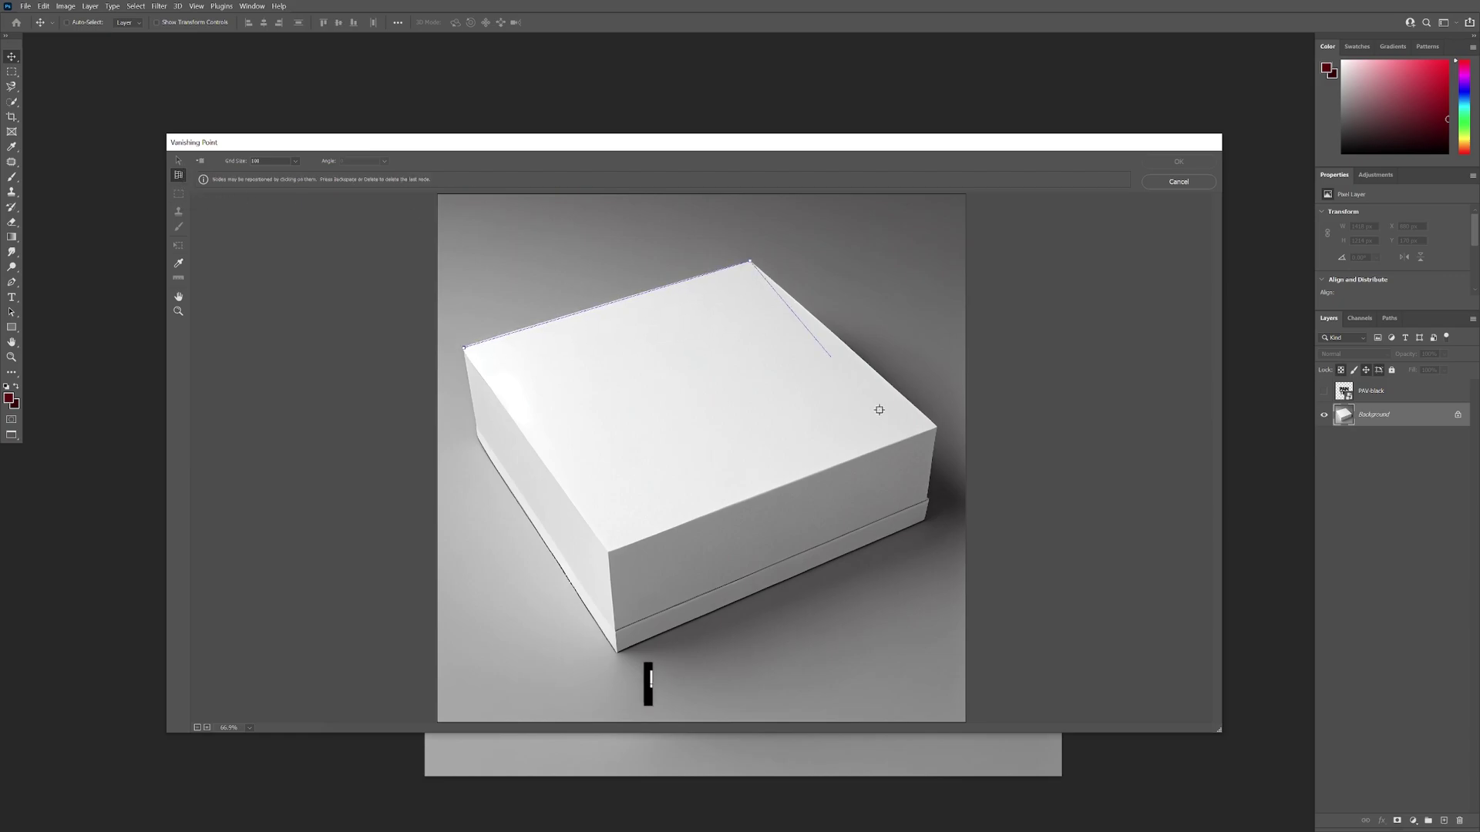
left_click(936, 426)
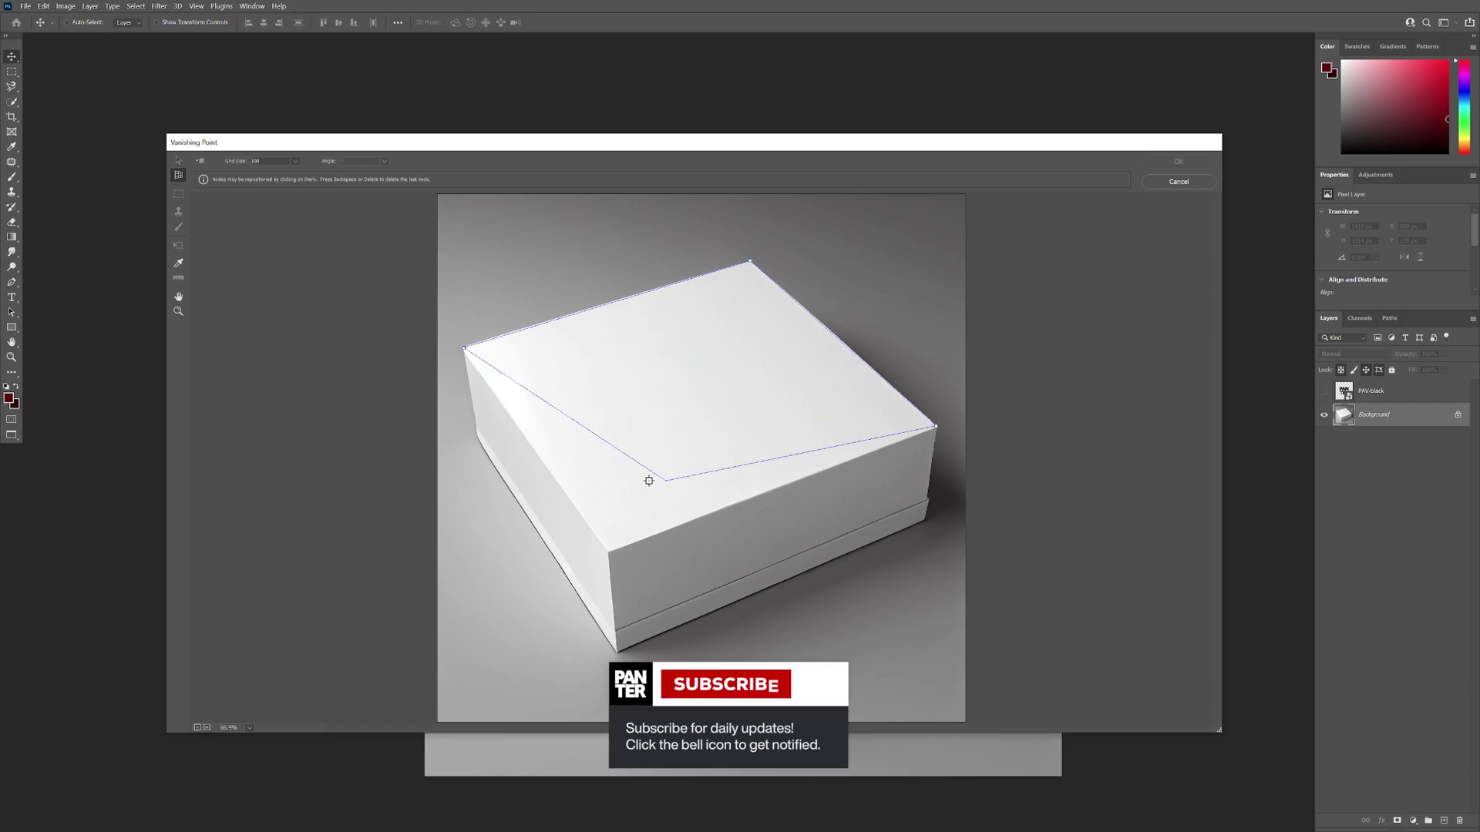
Close the lid plane, paste the PANTER logo onto it, scale it to fit, and apply
left_click(608, 550)
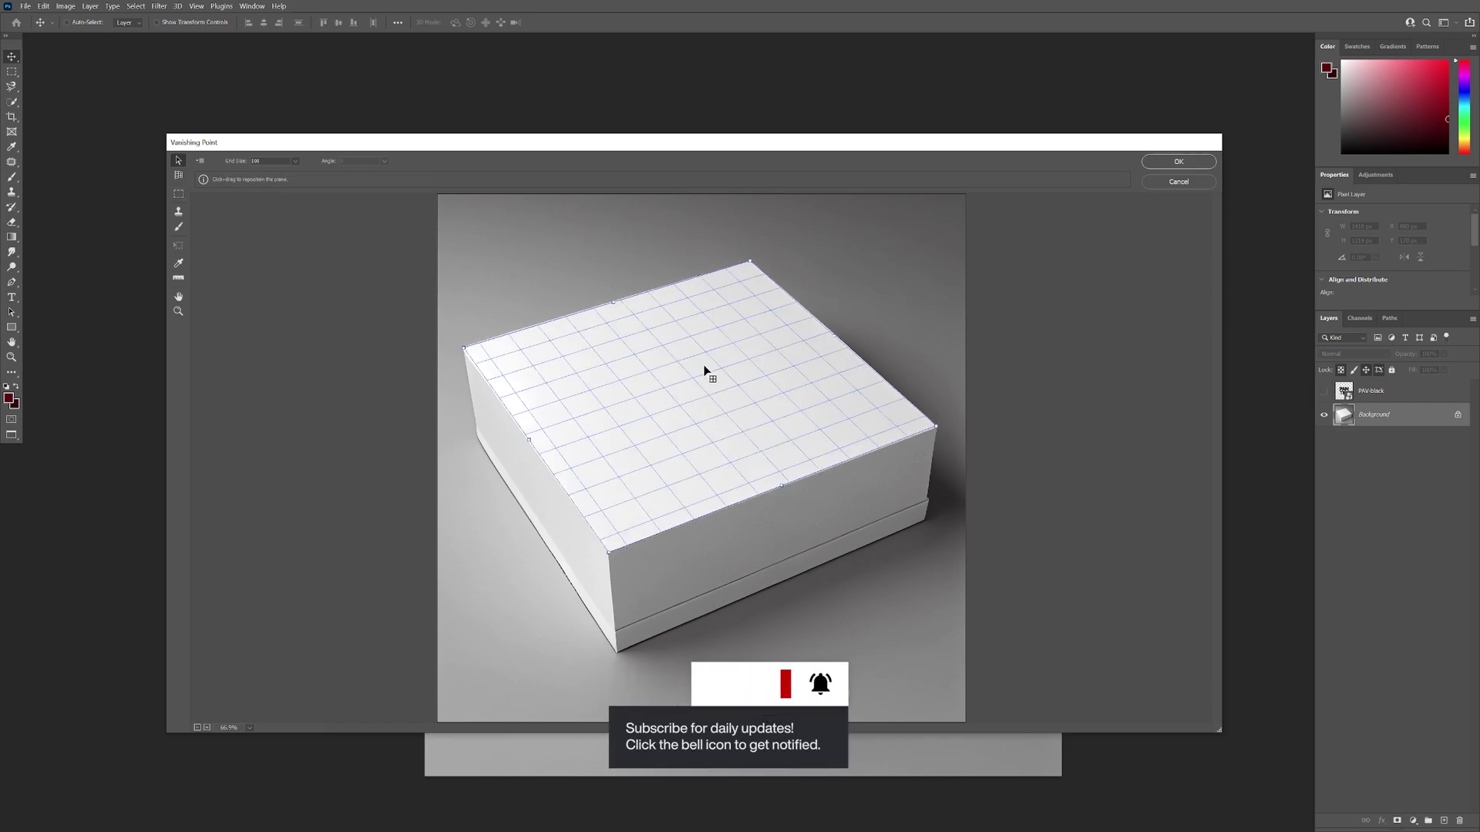
key("ctrl+v")
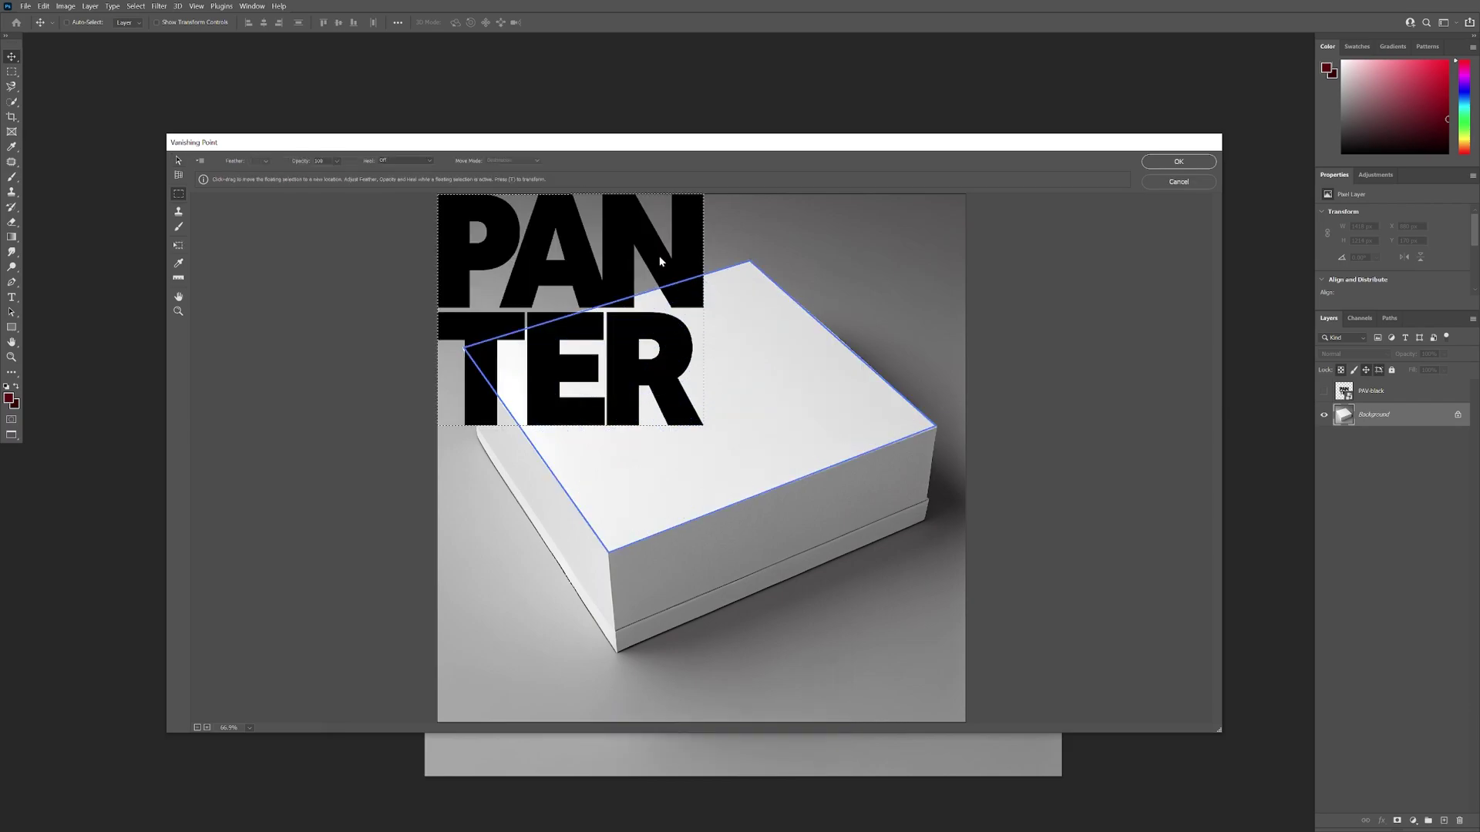
left_click_drag(640, 239, 713, 327)
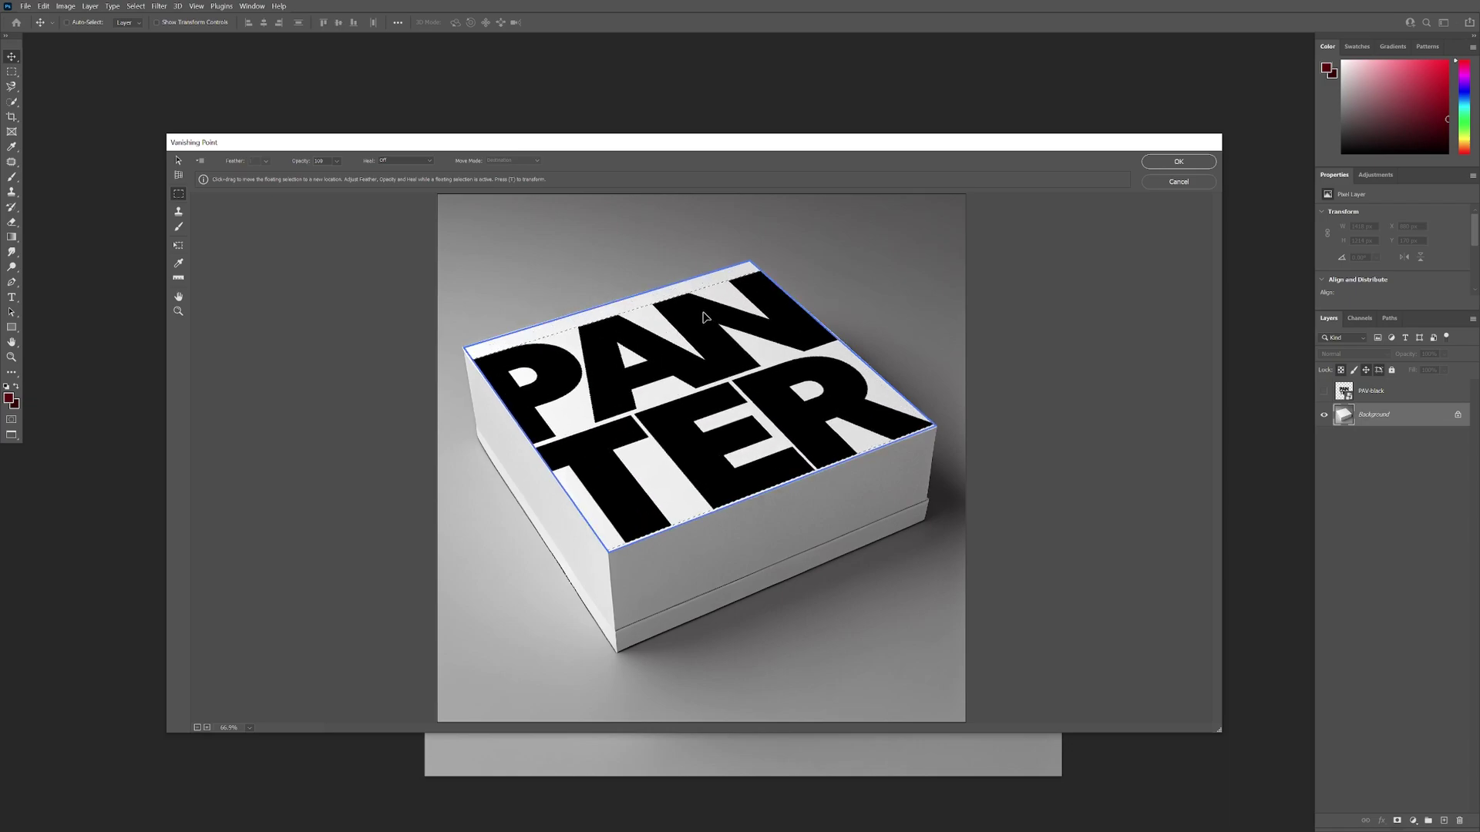
key("t")
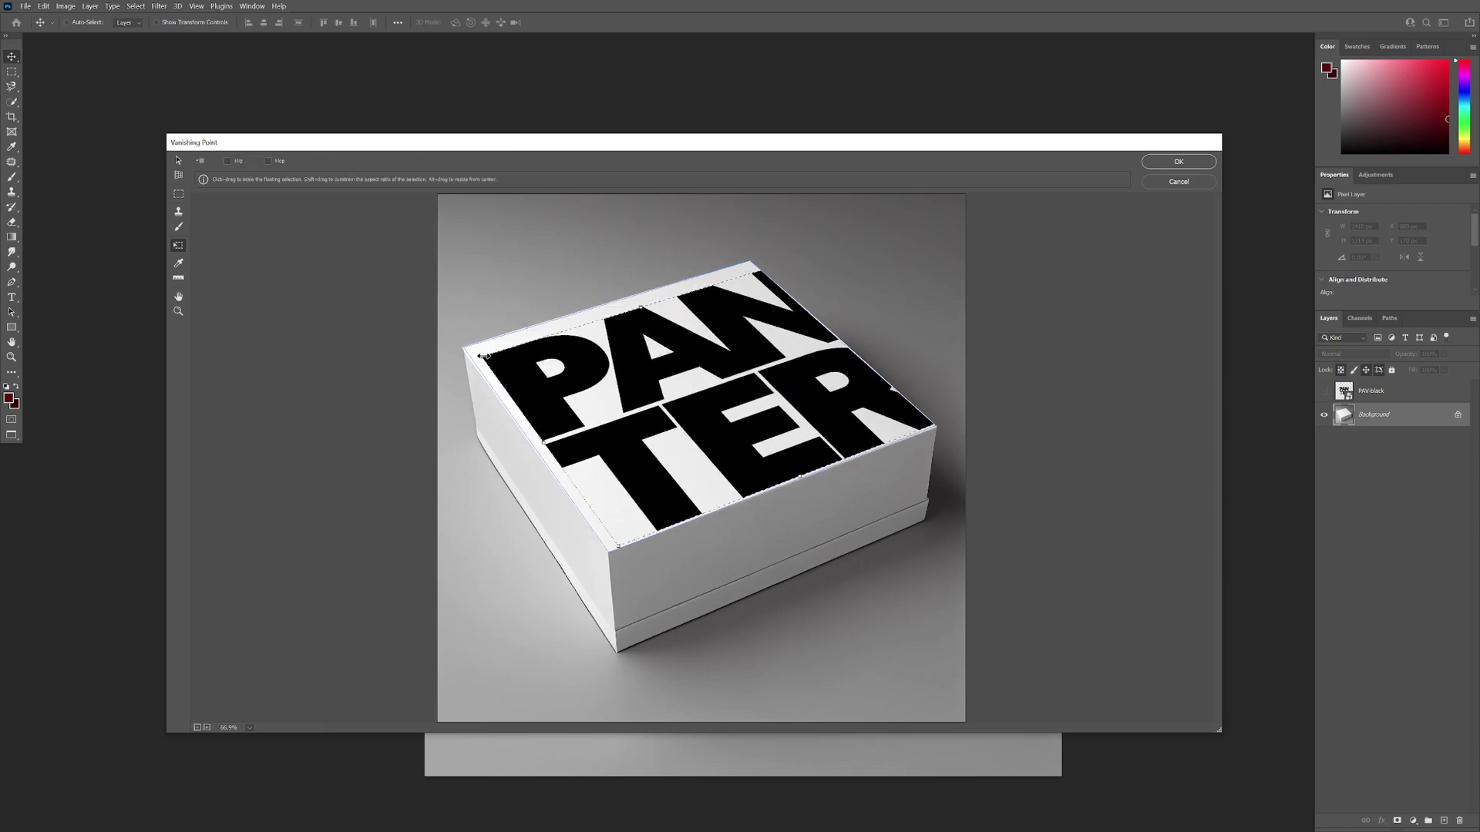
left_click_drag(484, 355, 528, 358)
left_click(1172, 159)
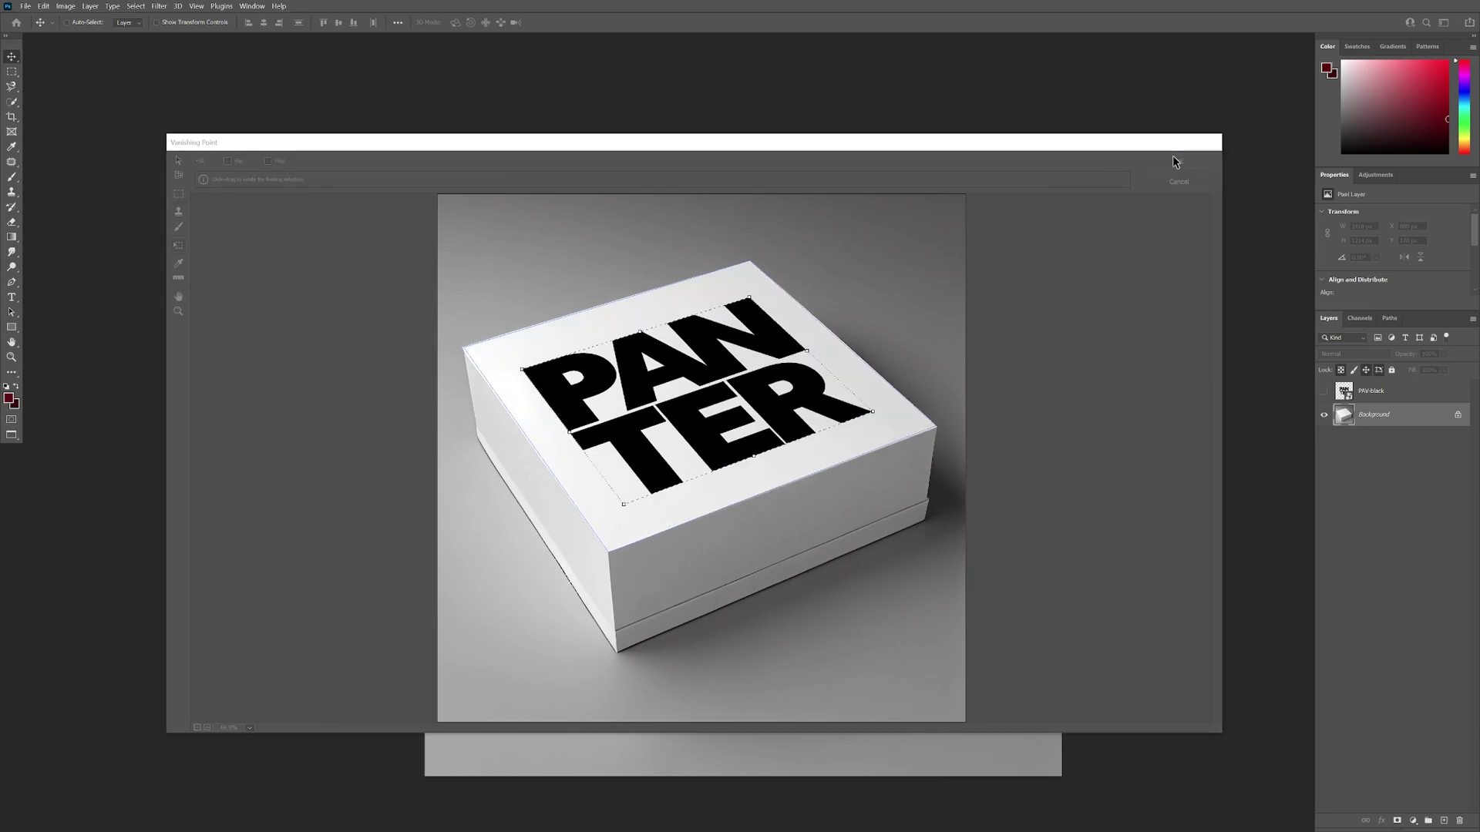
scroll(696, 296, "down", 2)
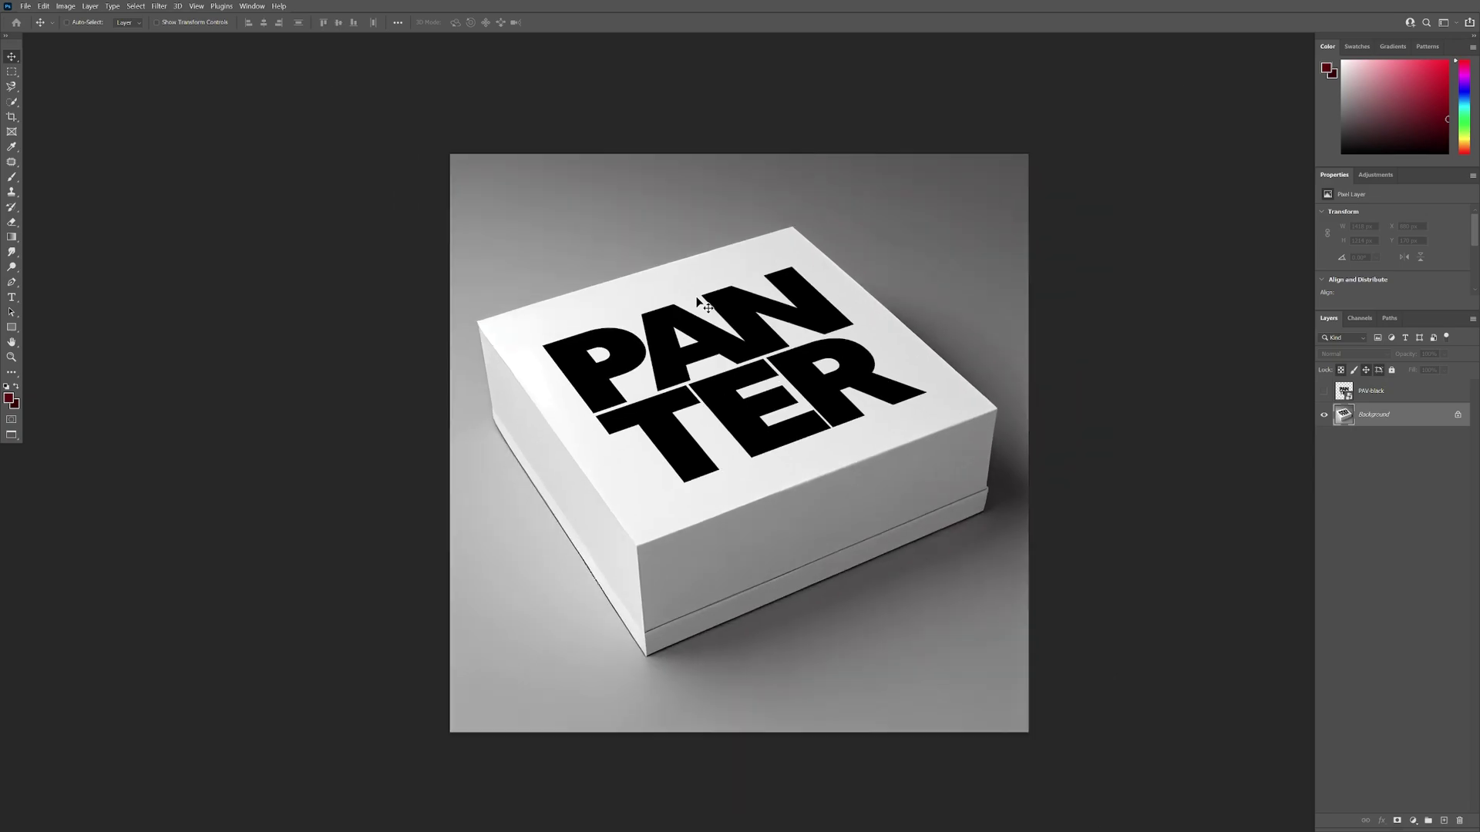
scroll(924, 363, "up", 1)
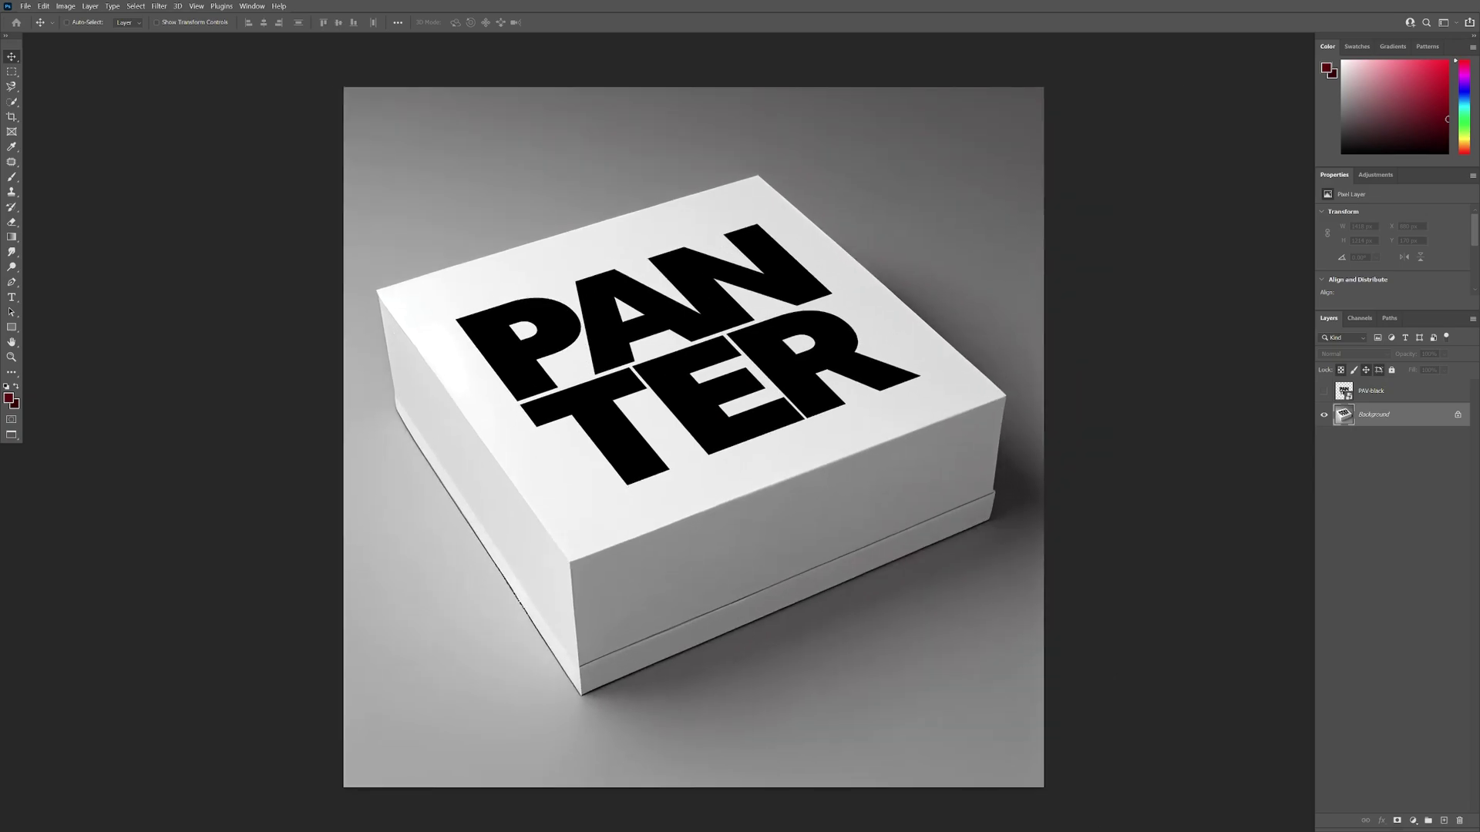